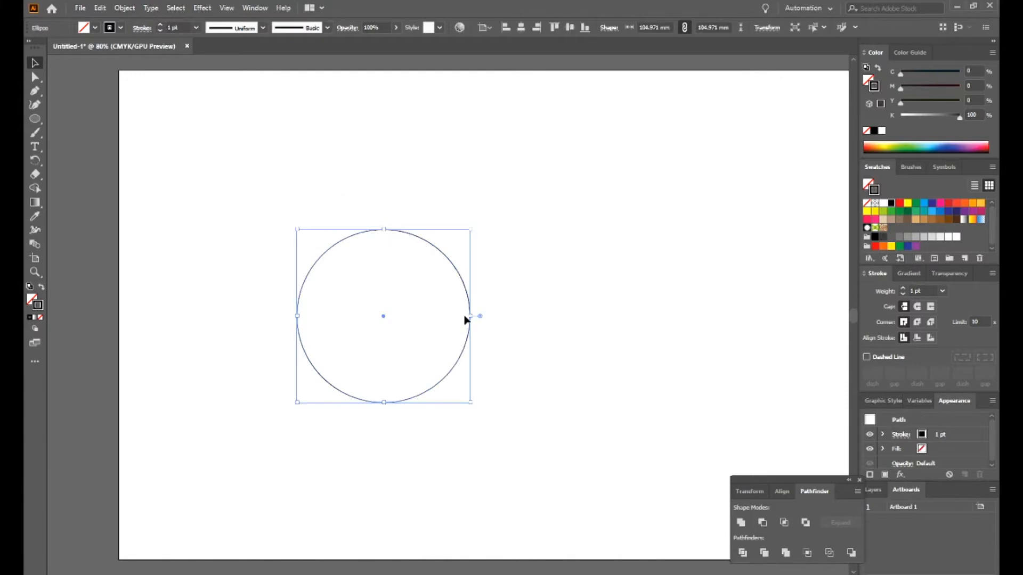
Add a smaller circle, about half the existing circle's diameter, inside the existing circle
left_click(464, 194)
left_click_drag(472, 189, 401, 297)
left_click_drag(442, 252, 414, 233)
Centre the small circle horizontally and vertically on the large circle, using the large circle as the alignment reference
left_click_drag(433, 190, 335, 345)
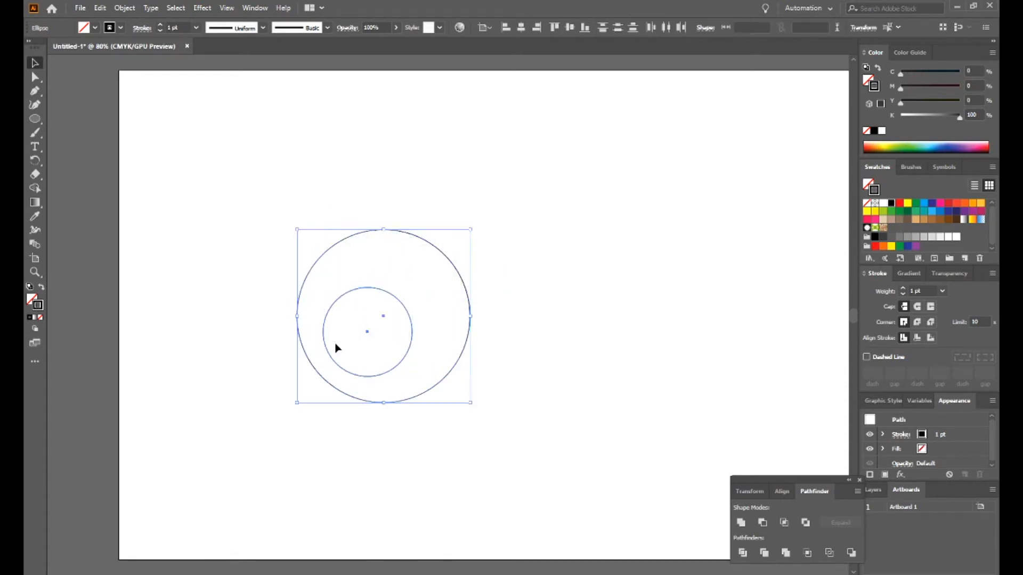
left_click(404, 232)
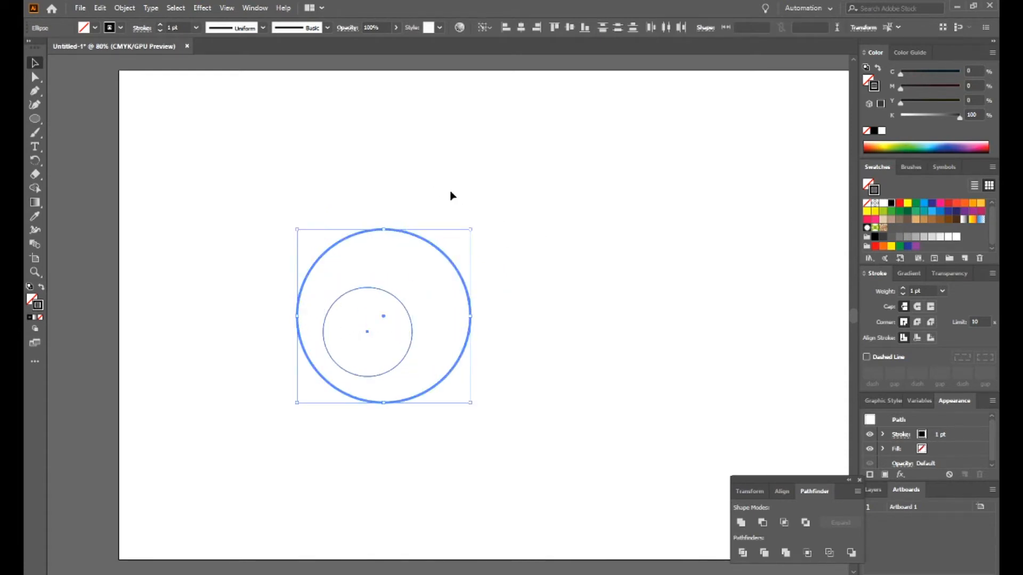
left_click(520, 27)
left_click(569, 27)
left_click(509, 135)
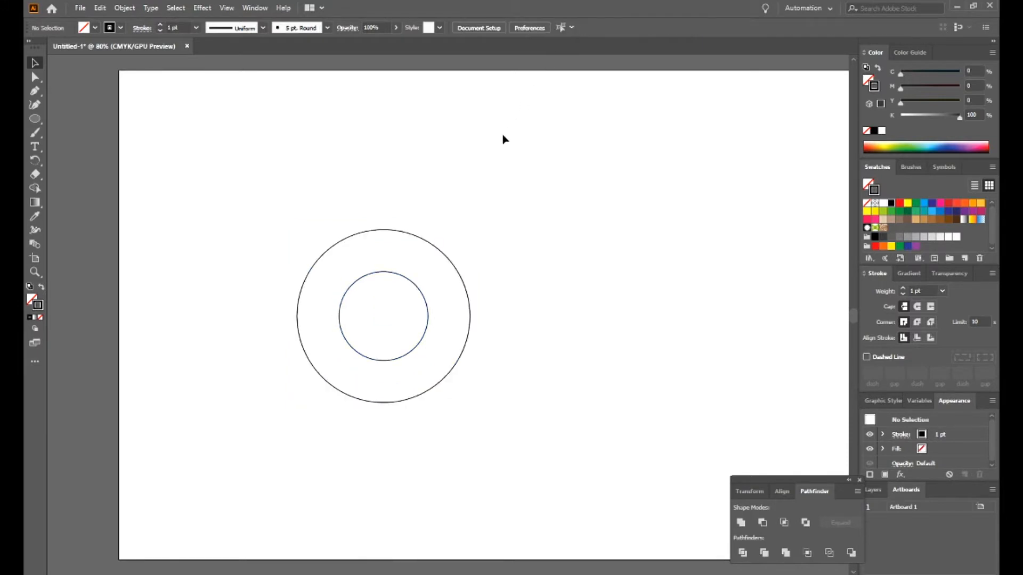
Shrink the inner circle about its centre to a diameter of about 47 mm
left_click(402, 304)
left_click_drag(430, 273, 422, 276)
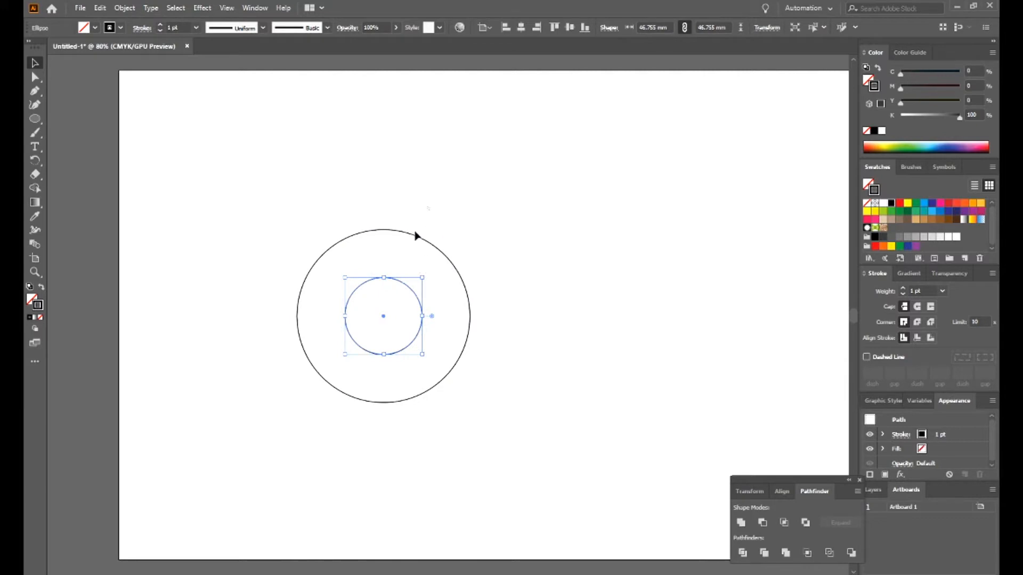
left_click(417, 236, "shift")
left_click(387, 191)
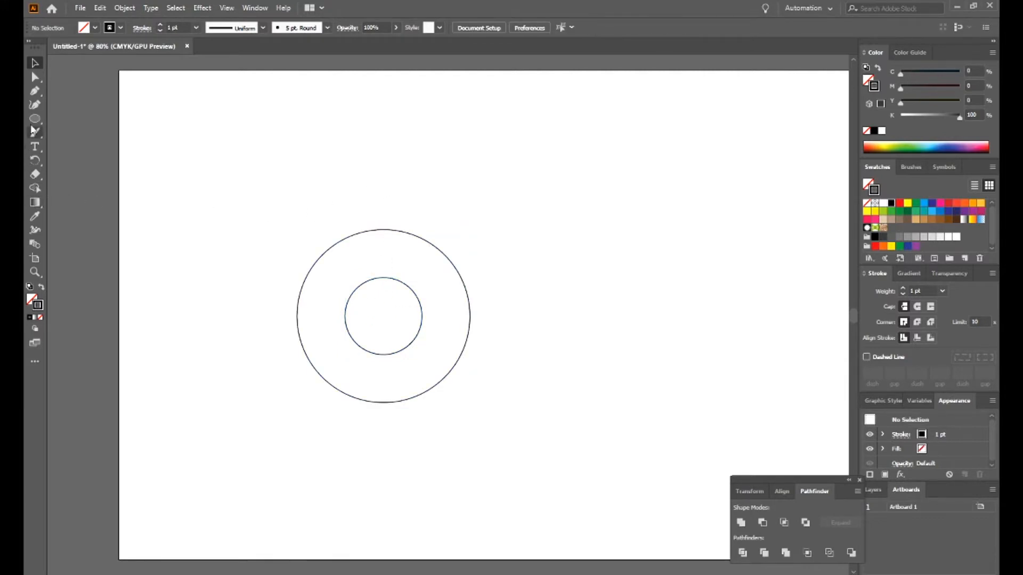
Draw a rectangle about 187 by 35 mm extending rightward from the outer circle's topmost anchor point
left_click_drag(34, 119, 70, 117)
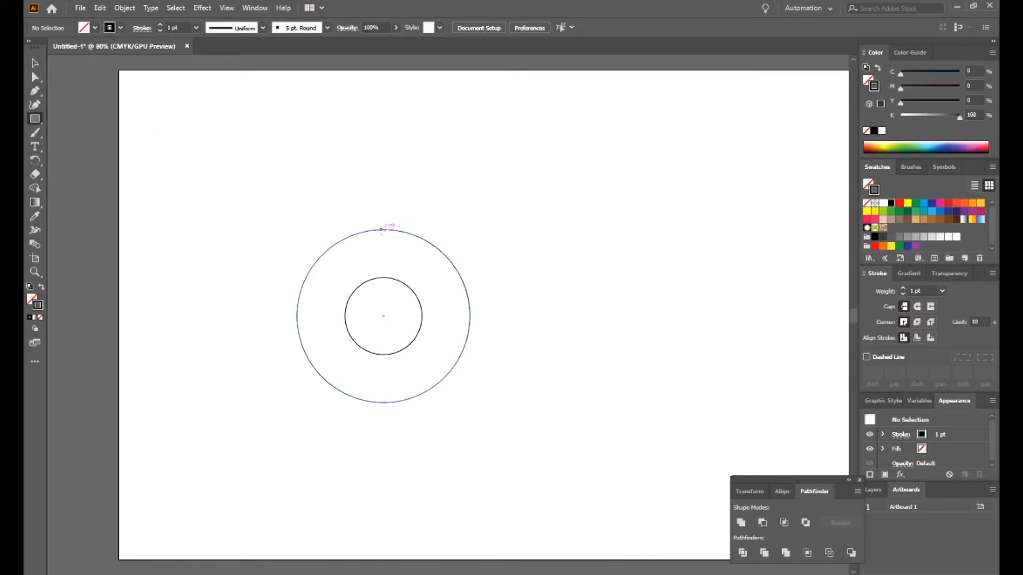
mouse_move(384, 230)
left_mouse_down()
mouse_move(441, 275)
mouse_move(692, 287)
left_mouse_up()
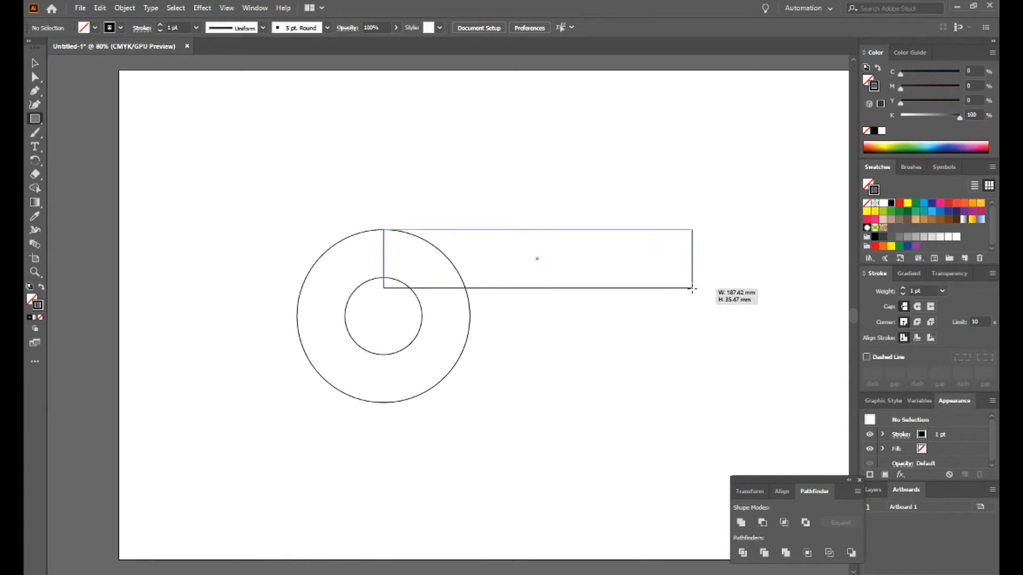
key("v")
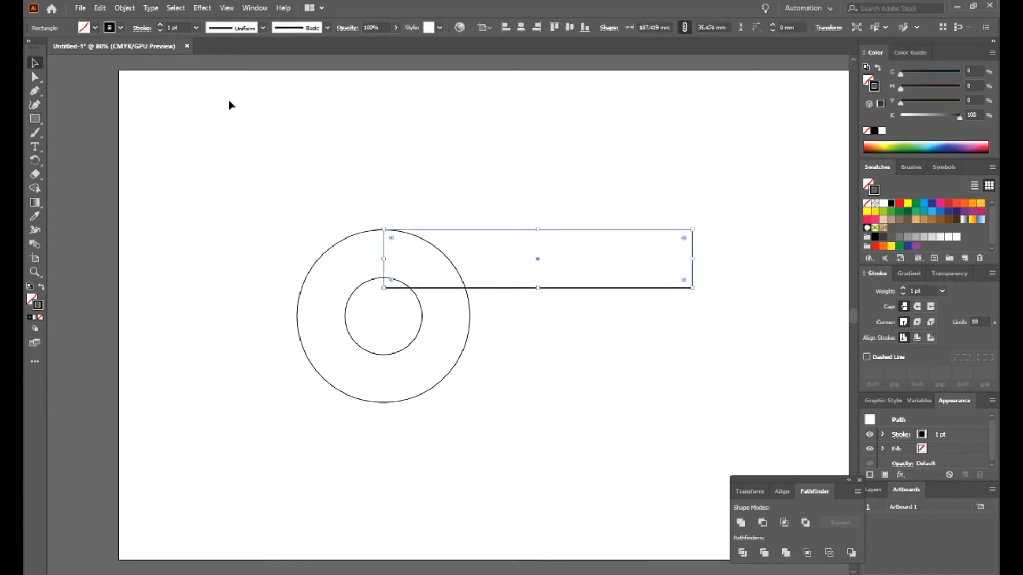
left_click(298, 150)
Reduce the rectangle's height to about 33 mm, keeping its upper edge level with the outer circle's top
key("z")
mouse_move(265, 175)
left_mouse_down()
mouse_move(710, 427)
mouse_move(400, 213)
mouse_move(292, 175)
left_mouse_up()
left_click_drag(571, 343, 488, 356)
left_click(35, 63)
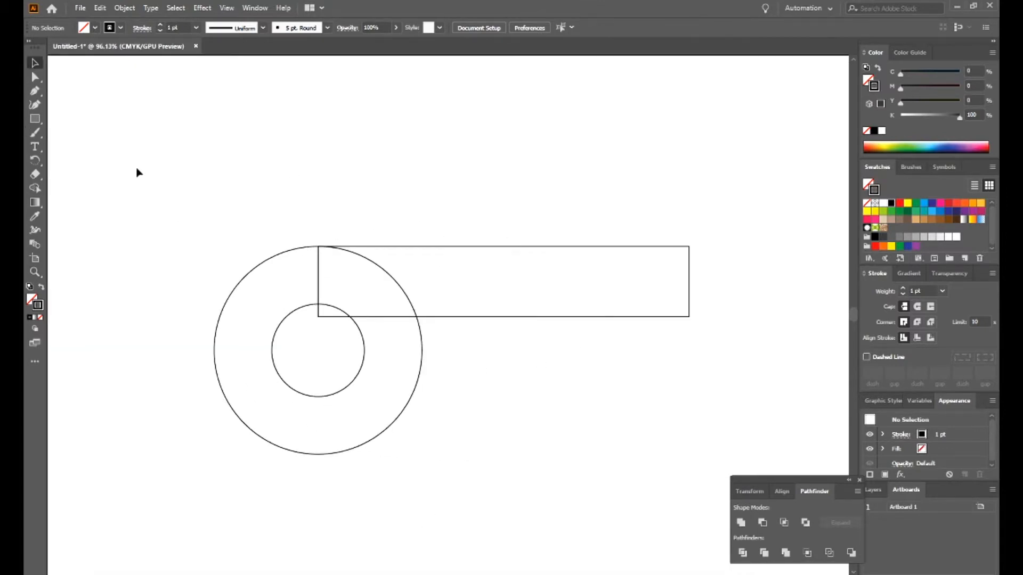
left_click(486, 294)
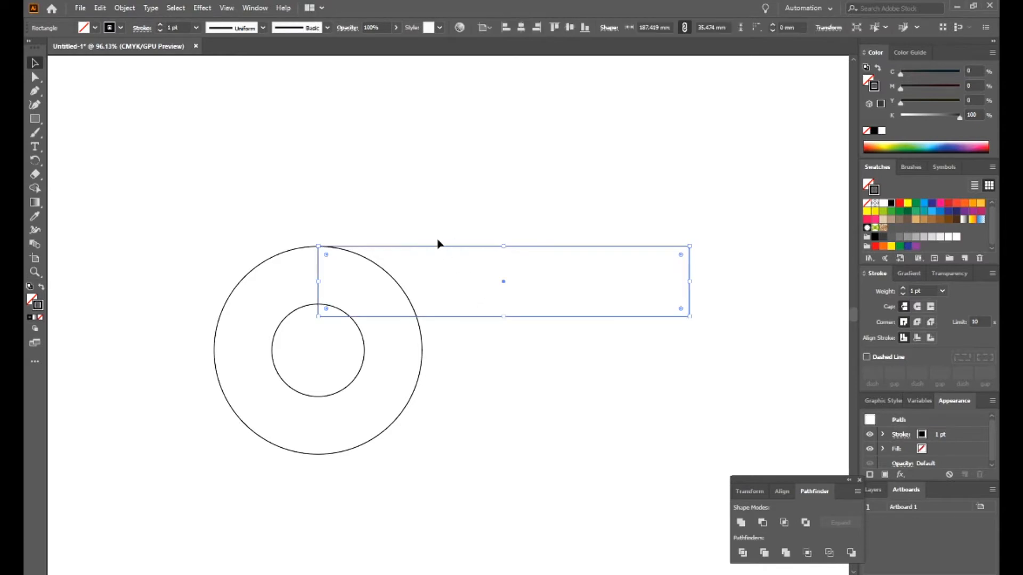
left_click(410, 190)
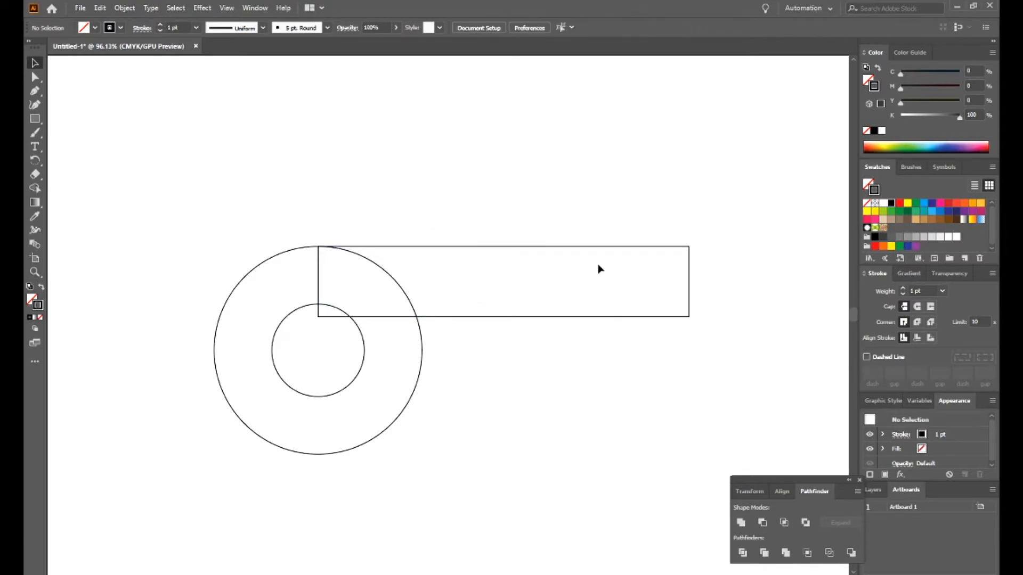
left_click(495, 278)
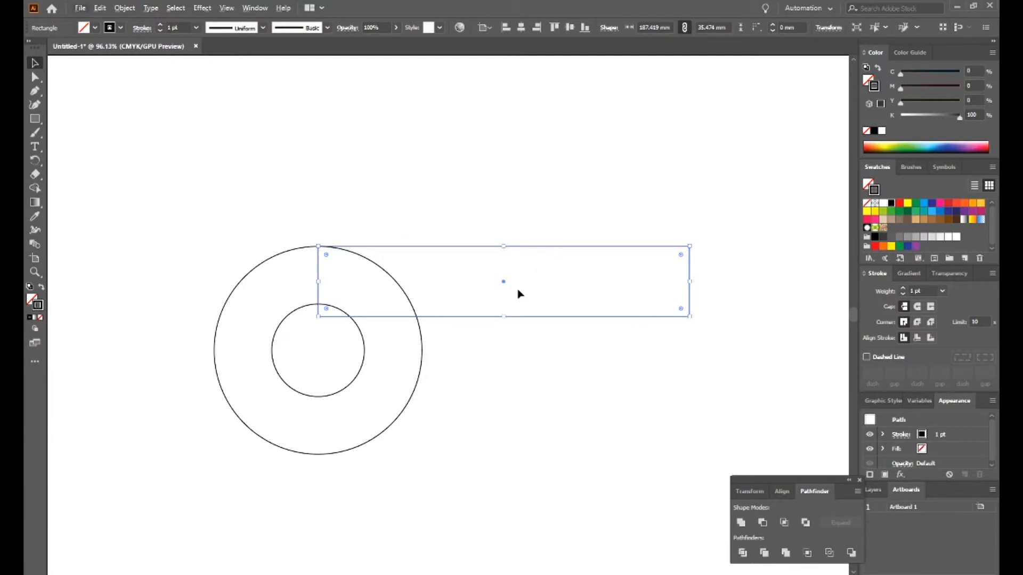
left_click_drag(504, 316, 524, 313)
left_click(503, 218)
Duplicate the rectangle downward and align the copy's lower edge with the bottom of the outer circle
left_click_drag(502, 247, 502, 273)
left_click(412, 392, "shift")
left_click(413, 393)
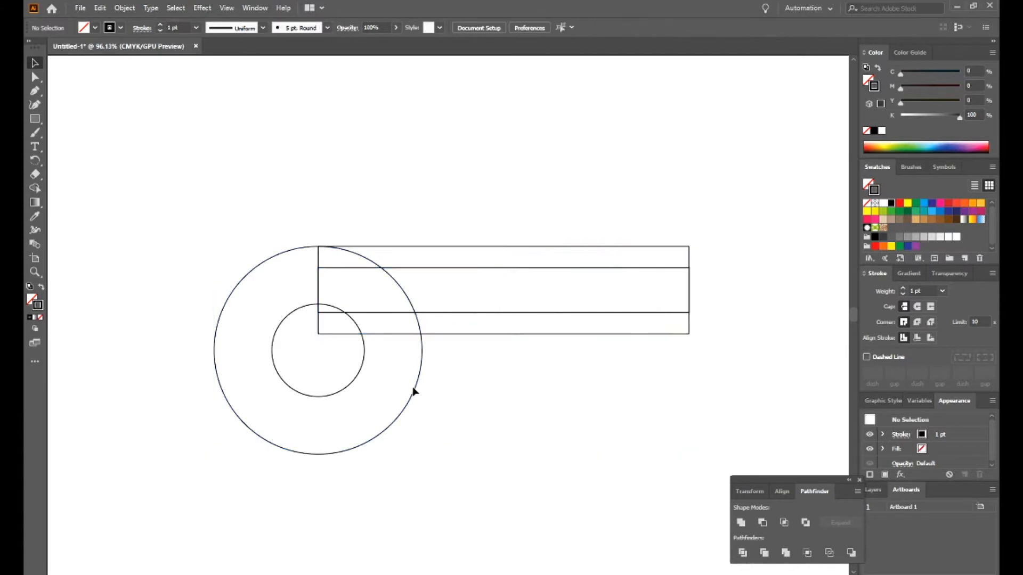
left_click(417, 338)
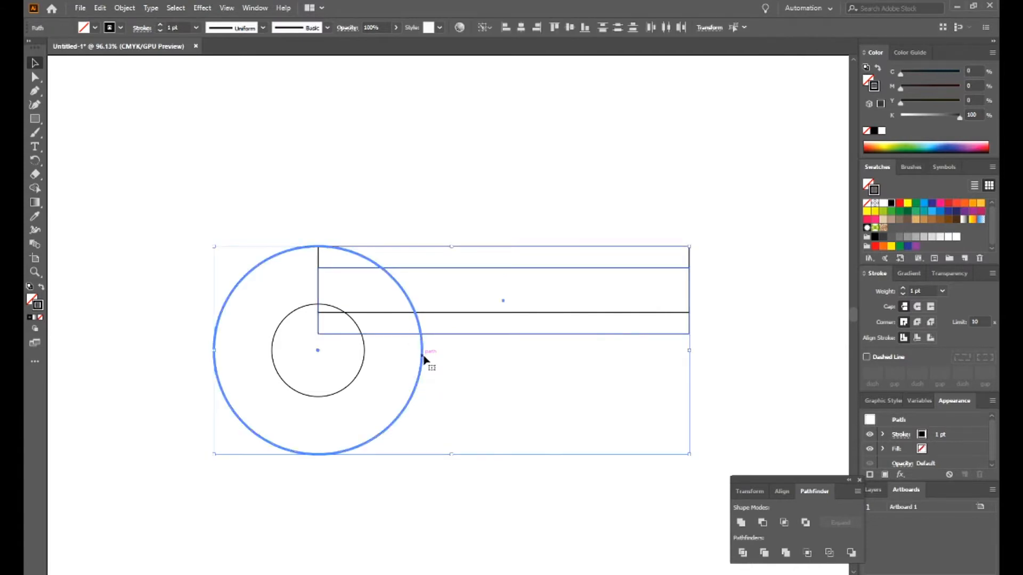
left_click(585, 27)
left_click(551, 96)
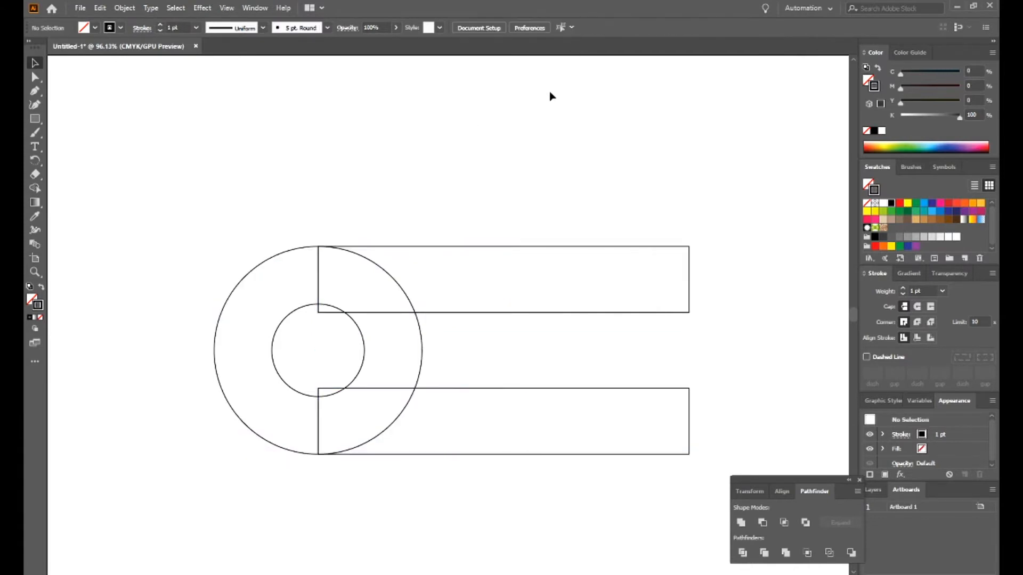
Place a third copy of the rectangle between the other two, vertically centred on the outer circle
left_click_drag(533, 313, 529, 389)
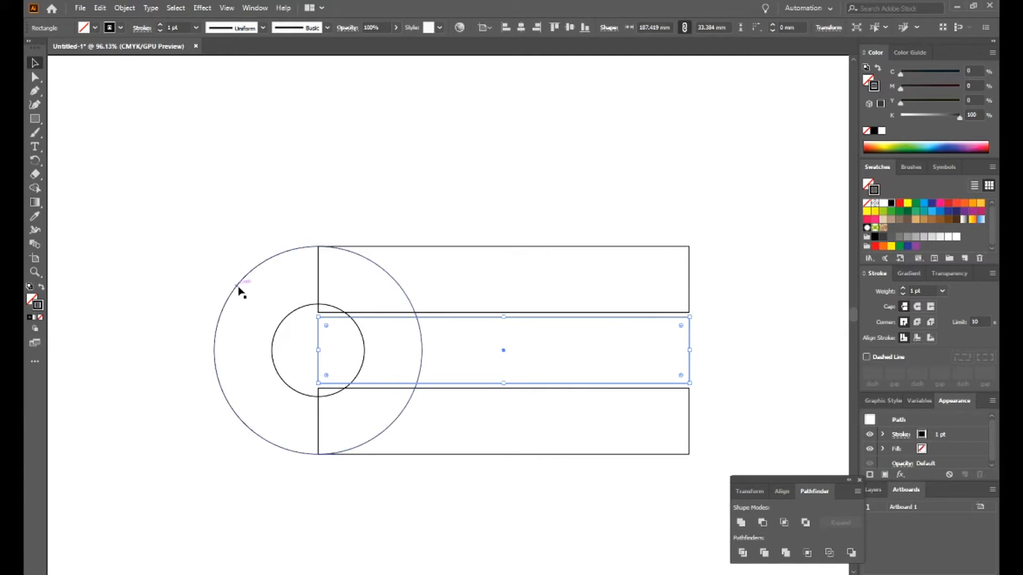
left_click(237, 288, "shift")
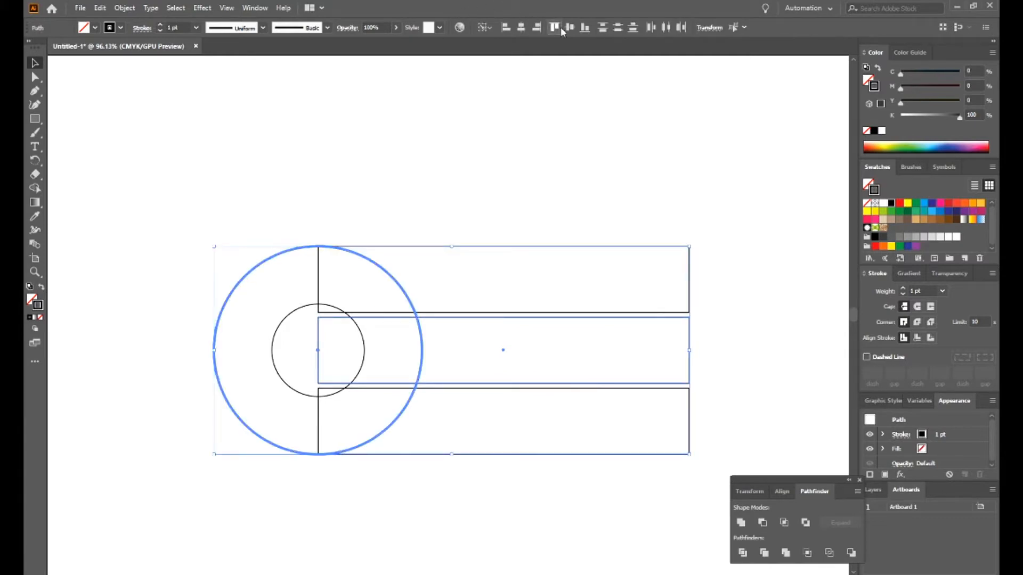
left_click(525, 104)
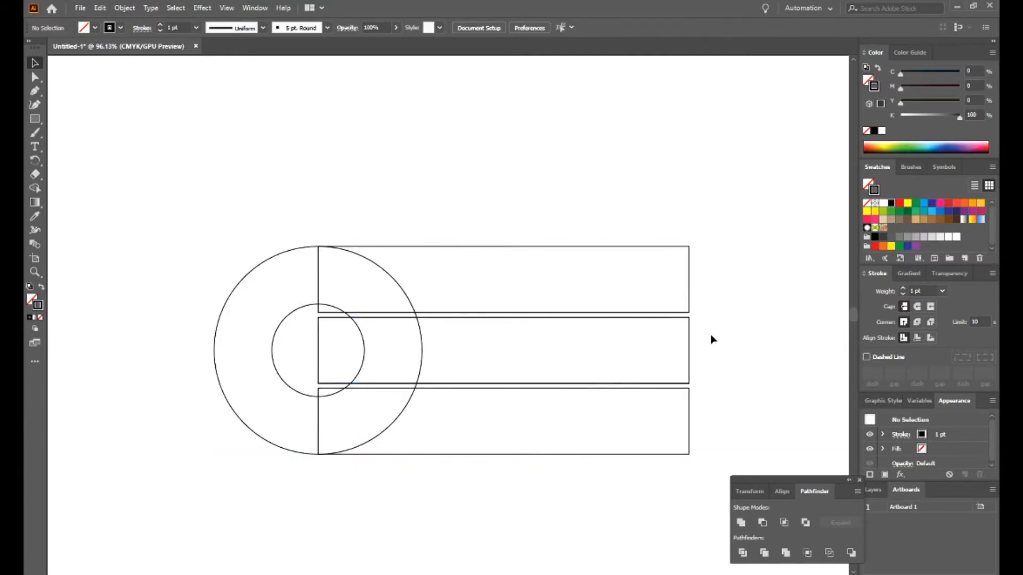
Stagger the rectangles by shifting the lower two leftward, then repeating the same shift for the bottom one
left_click_drag(684, 376, 556, 465)
left_click_drag(535, 392, 474, 391)
left_click(662, 413)
left_click(509, 452)
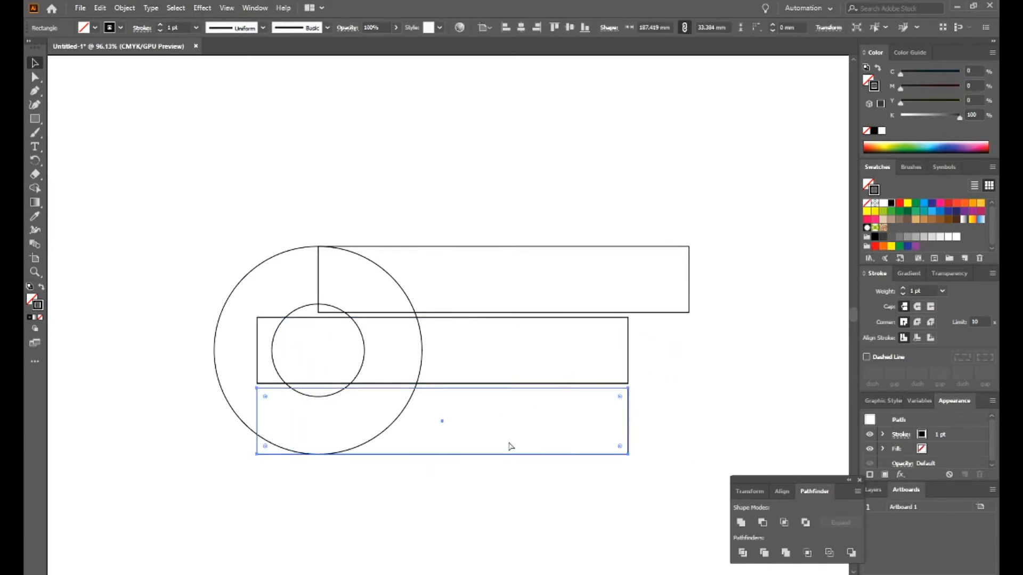
key("ctrl+d")
left_click(612, 425)
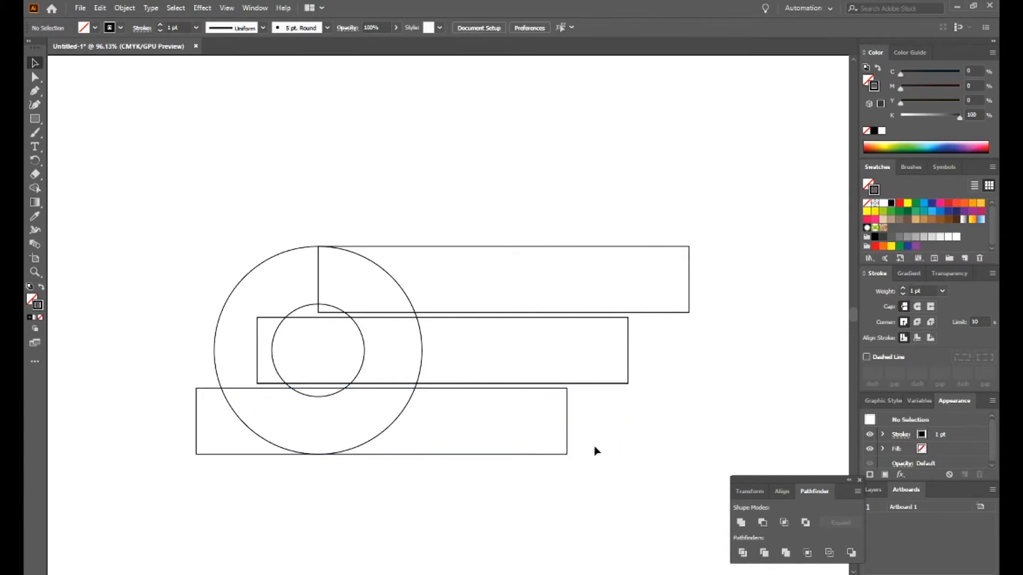
left_click(464, 453)
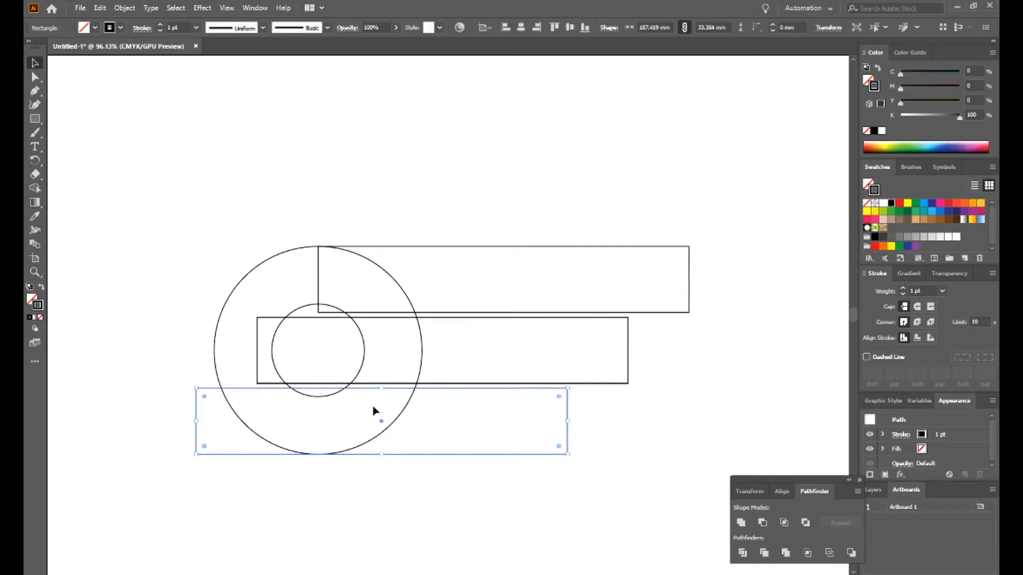
left_click(221, 332, "shift")
left_click(221, 332)
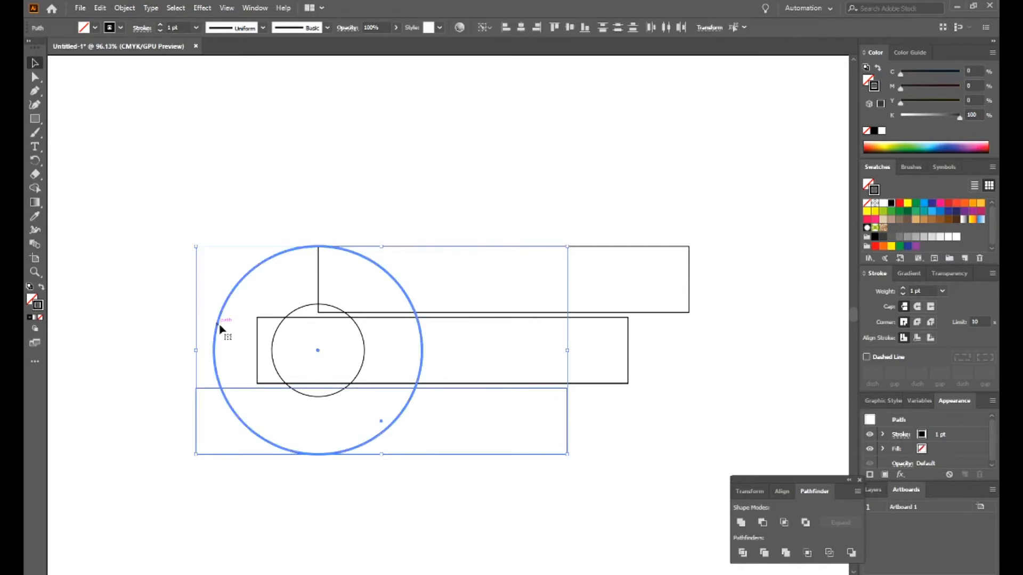
left_click(507, 130)
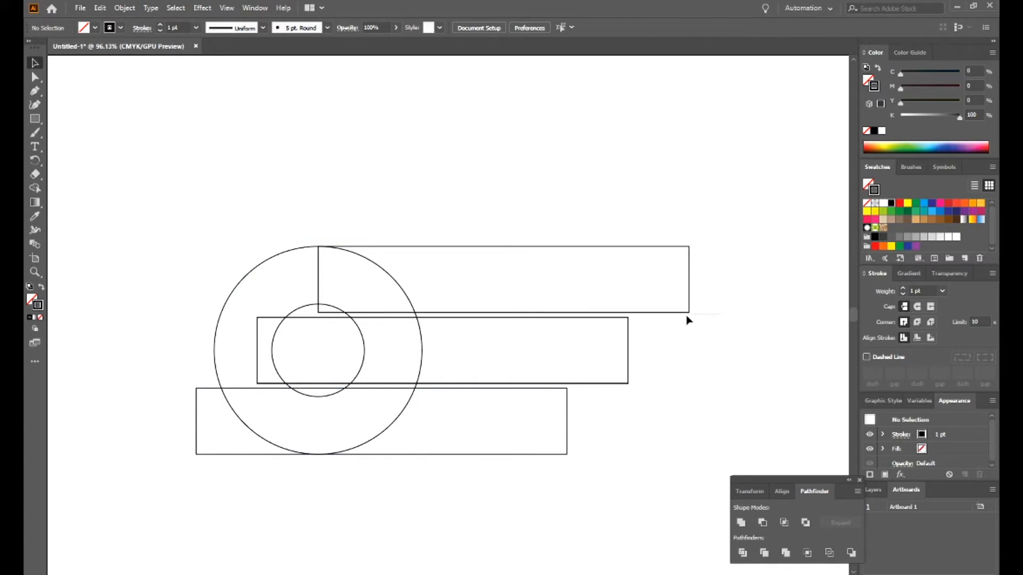
left_click_drag(686, 316, 679, 356)
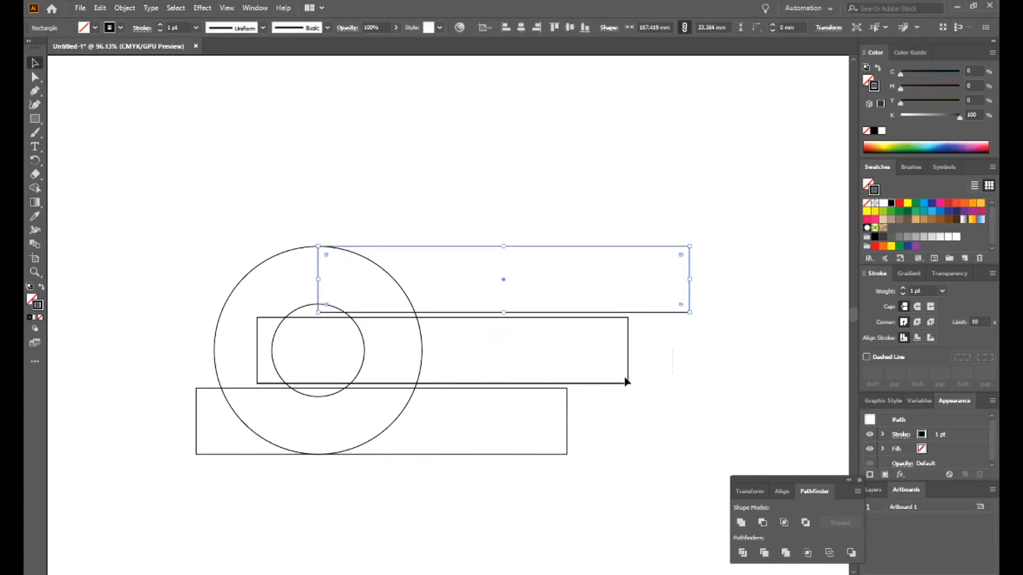
left_click(752, 324)
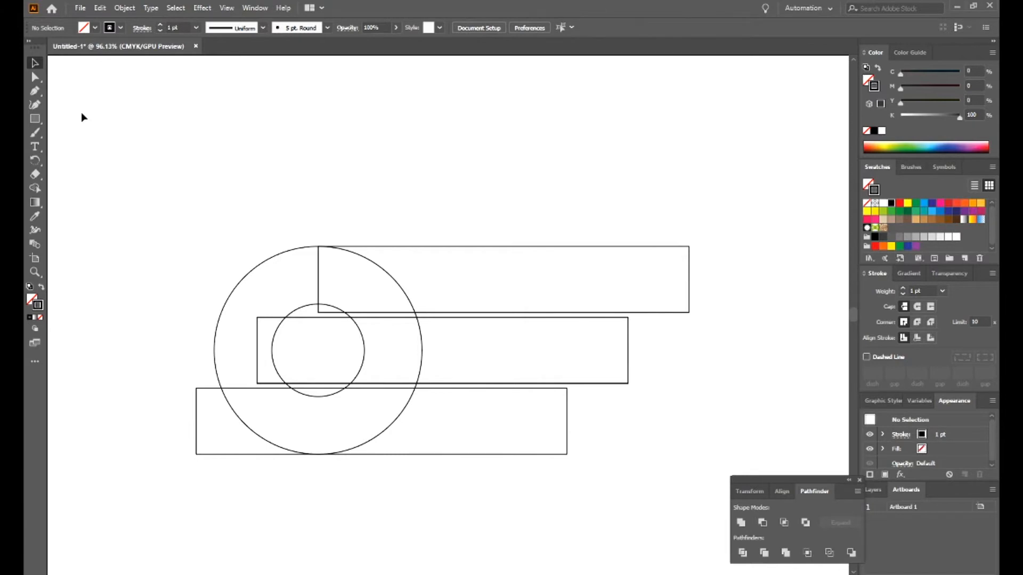
left_click_drag(758, 305, 488, 501)
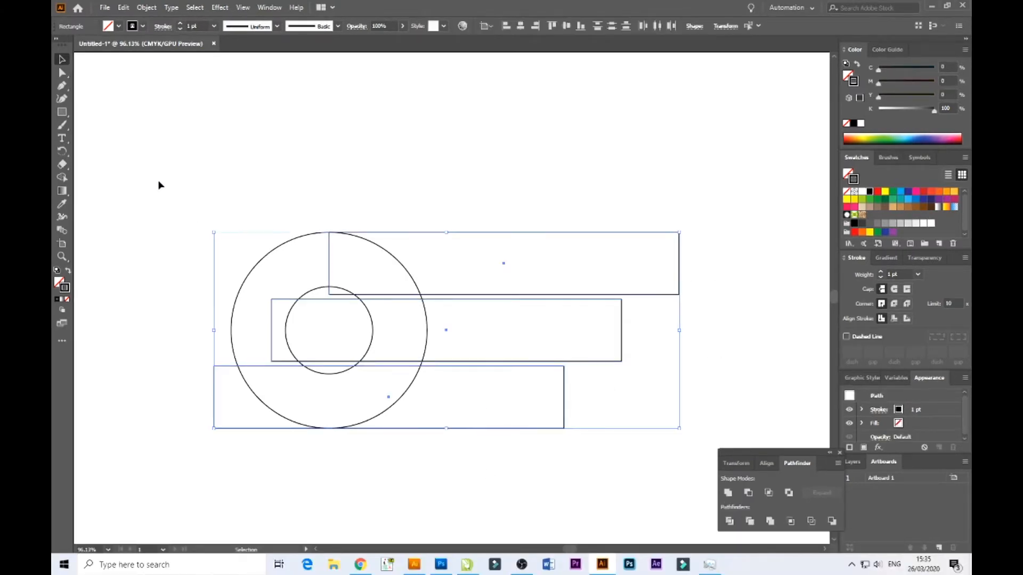
left_click(66, 73)
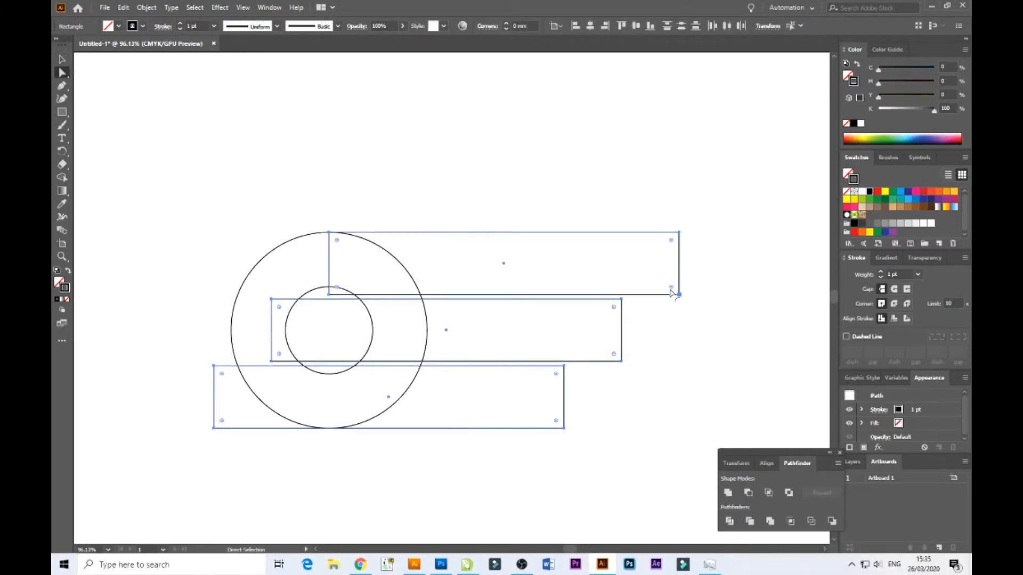
left_click(691, 287)
left_click_drag(670, 342, 595, 388)
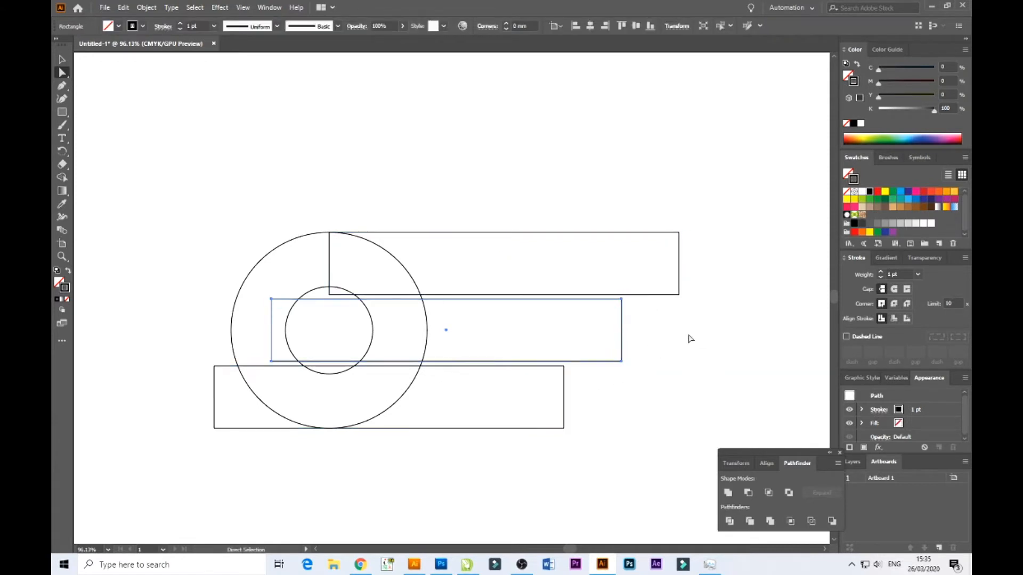
left_click_drag(720, 277, 662, 313)
left_click_drag(630, 359, 600, 392)
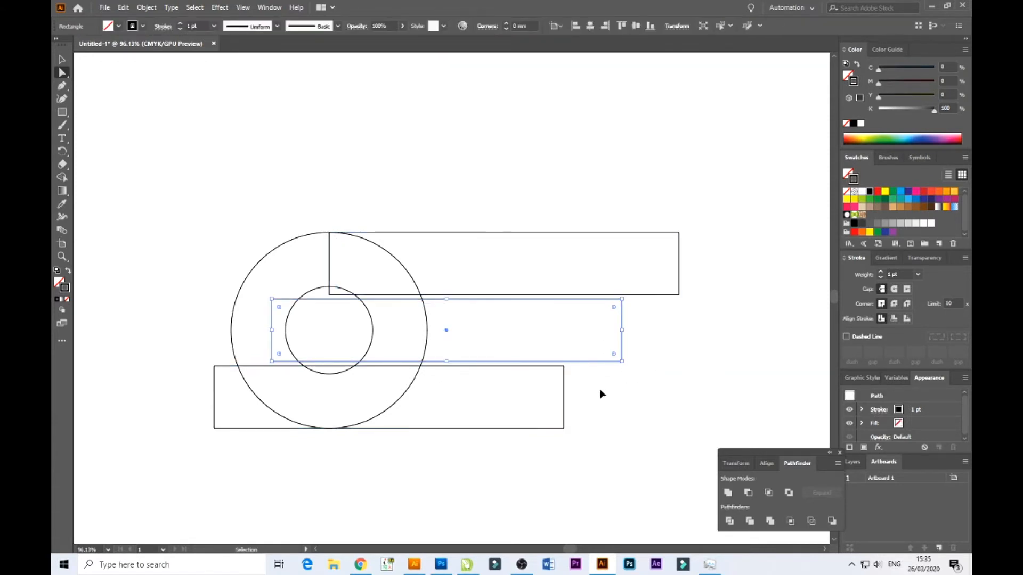
left_click(714, 304)
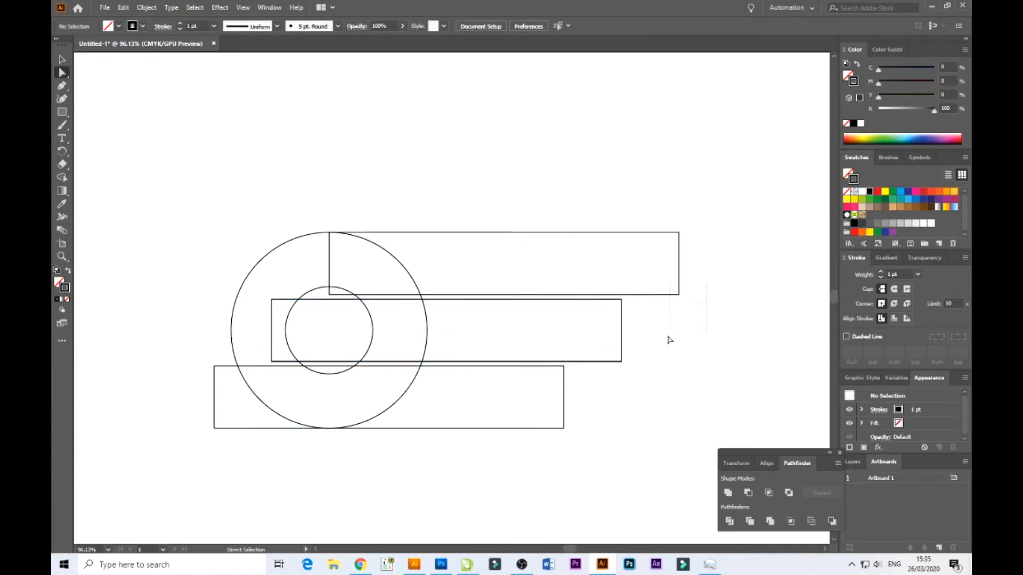
left_click_drag(670, 340, 522, 435)
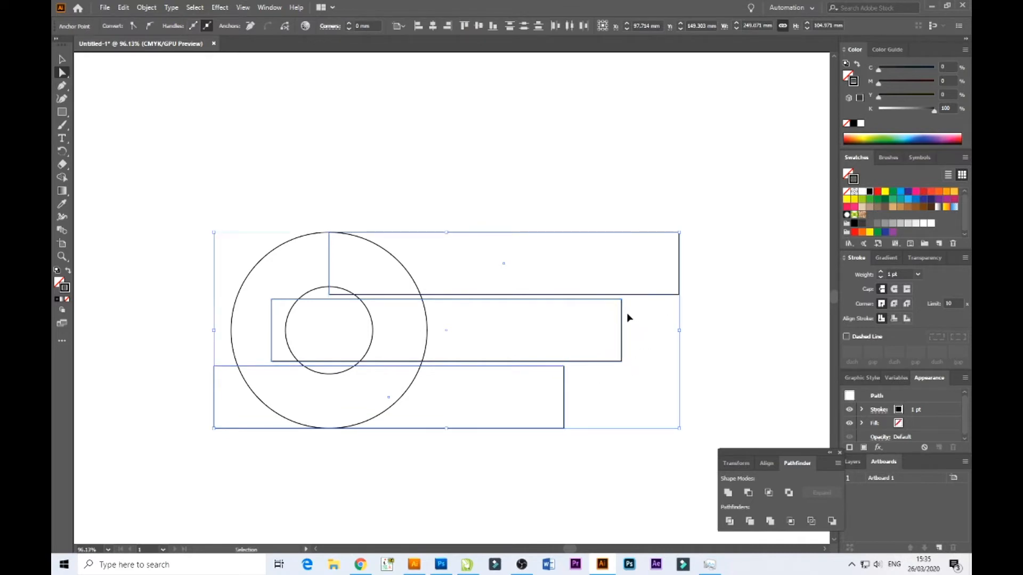
left_click(622, 341, "ctrl")
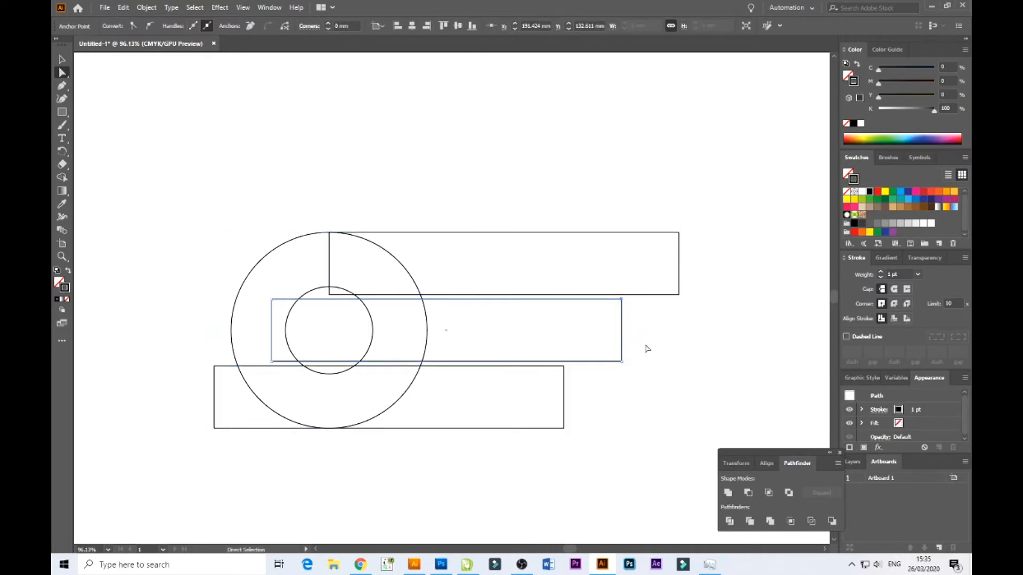
left_click(645, 343)
left_click_drag(687, 309, 669, 282)
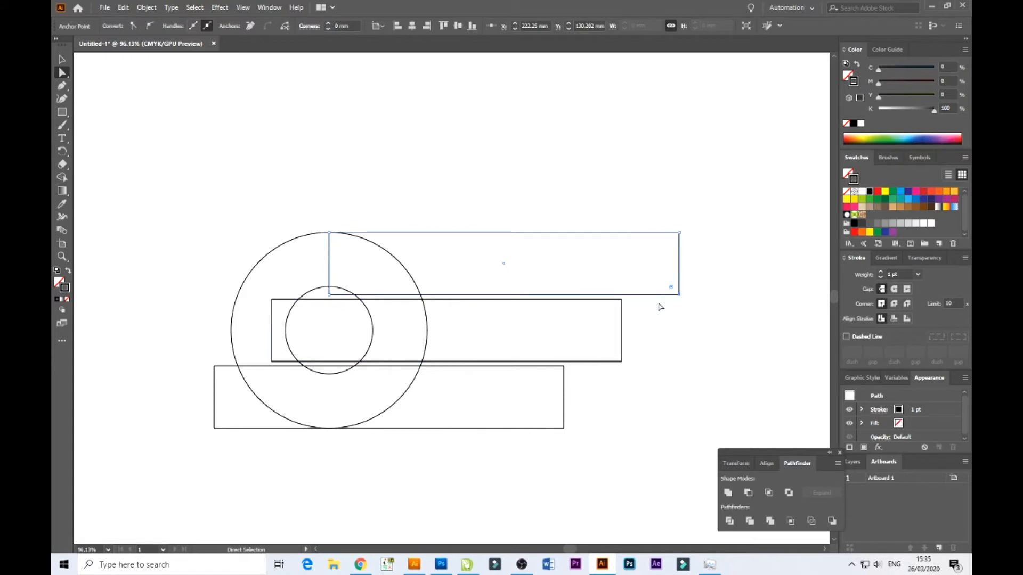
key("ctrl")
left_click_drag(614, 376, 610, 379)
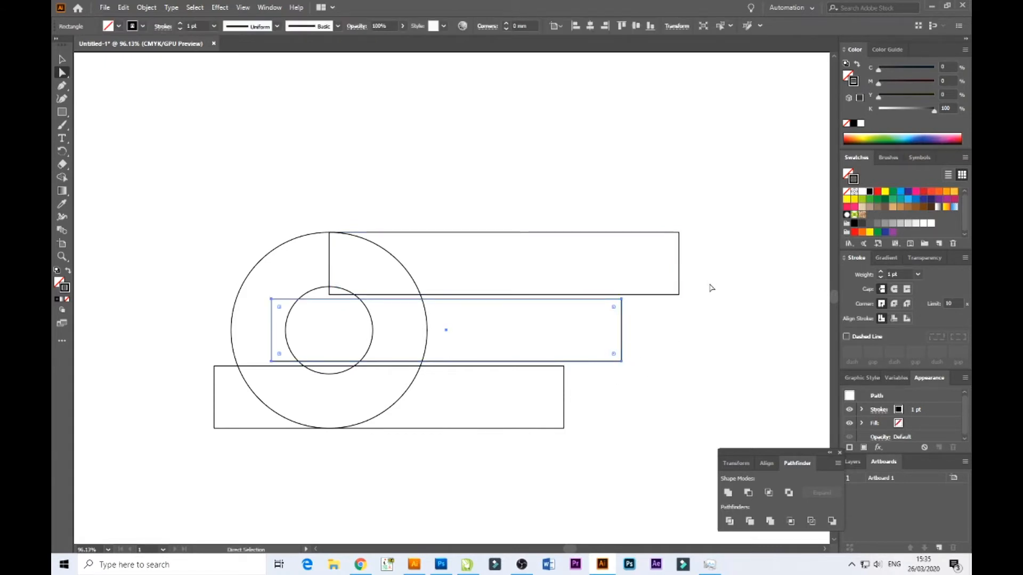
Round the lower-right corner of the bottom bar with a radius of 33.38 mm
left_click_drag(557, 457, 622, 405)
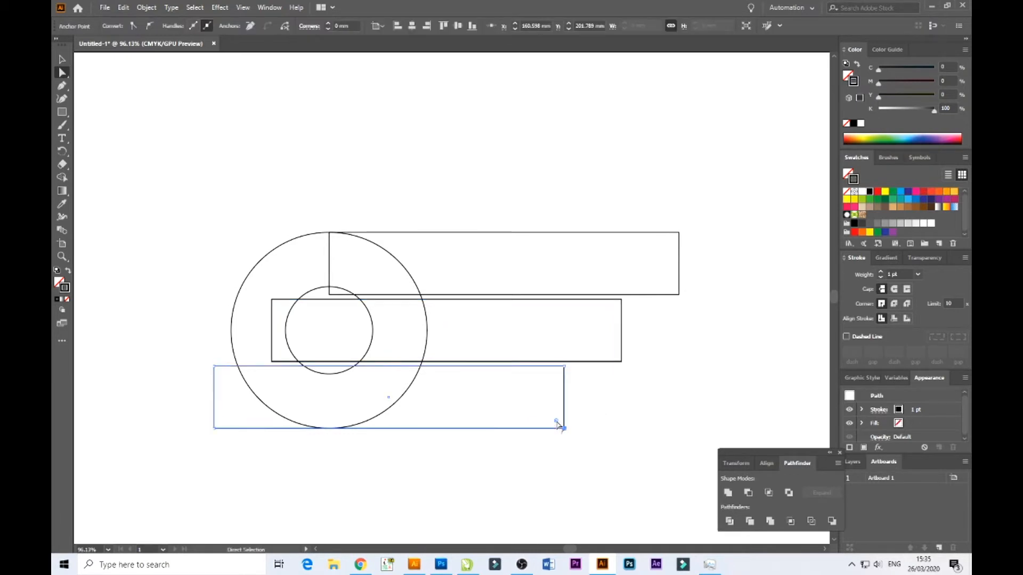
left_click_drag(555, 421, 485, 373)
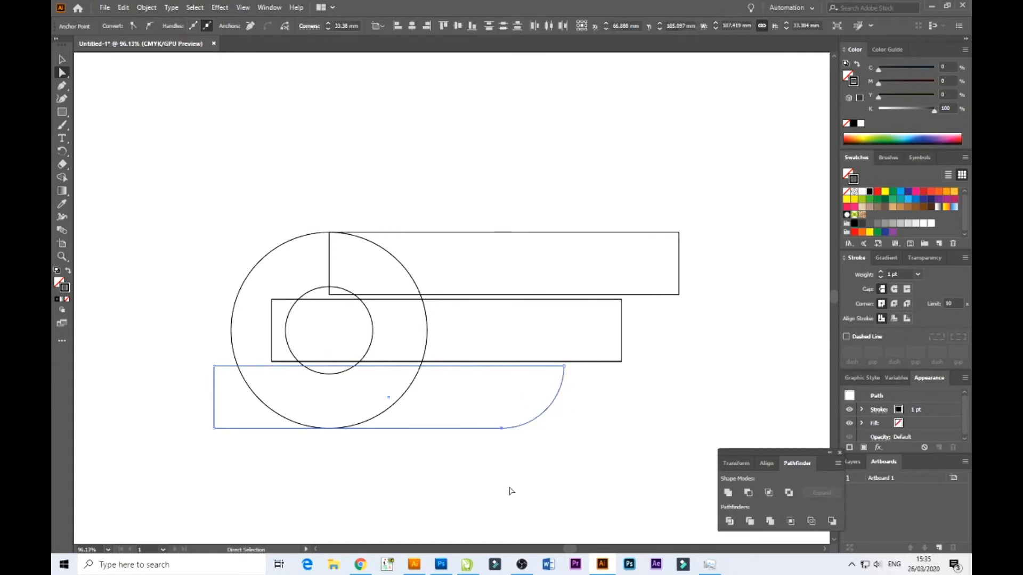
left_click(513, 489)
Round the lower-right corners of the middle and top bars with a radius of 33.38 mm each
left_click(595, 361)
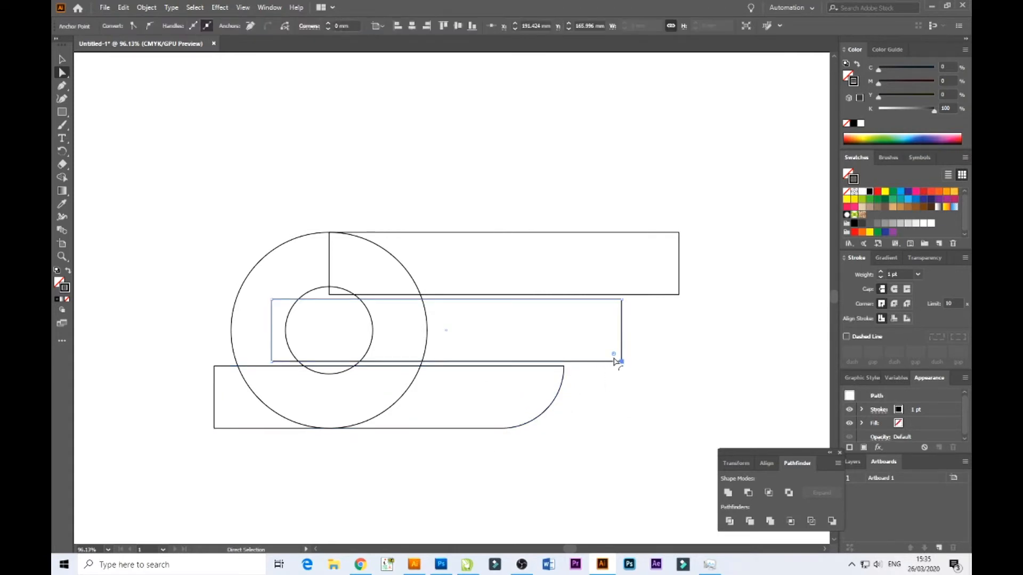
left_click_drag(613, 354, 523, 303)
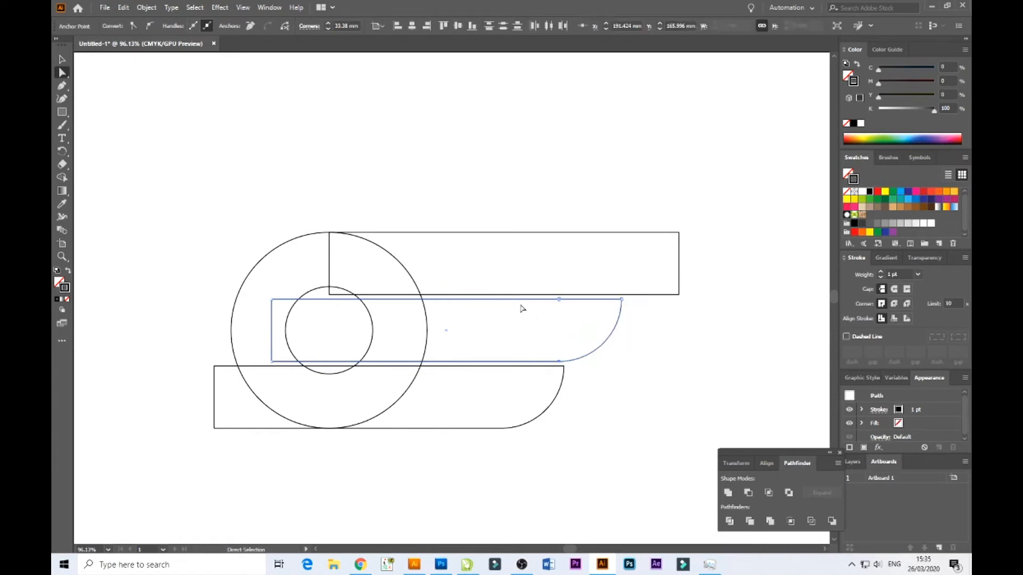
left_click(667, 269)
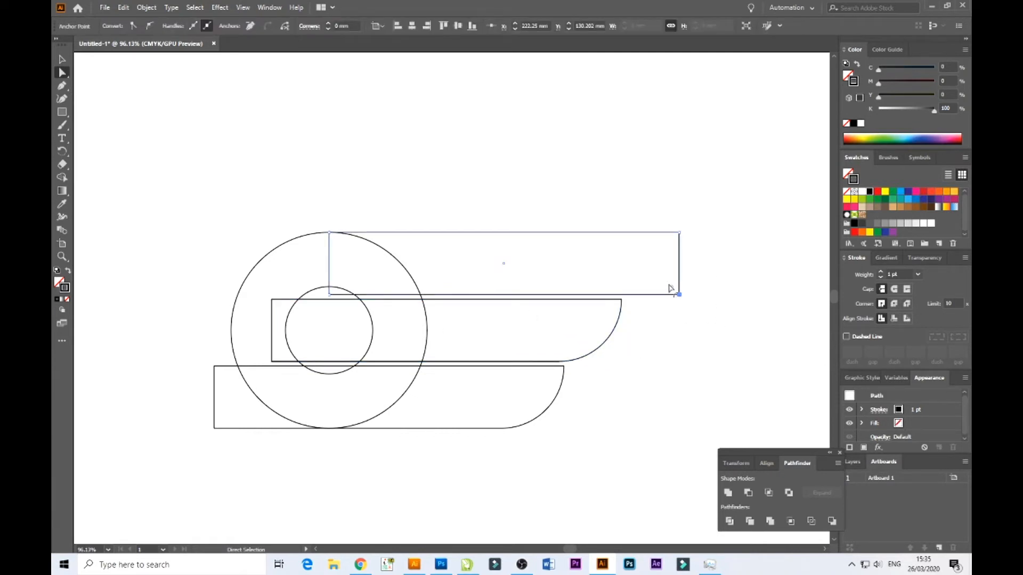
left_click_drag(668, 286, 586, 243)
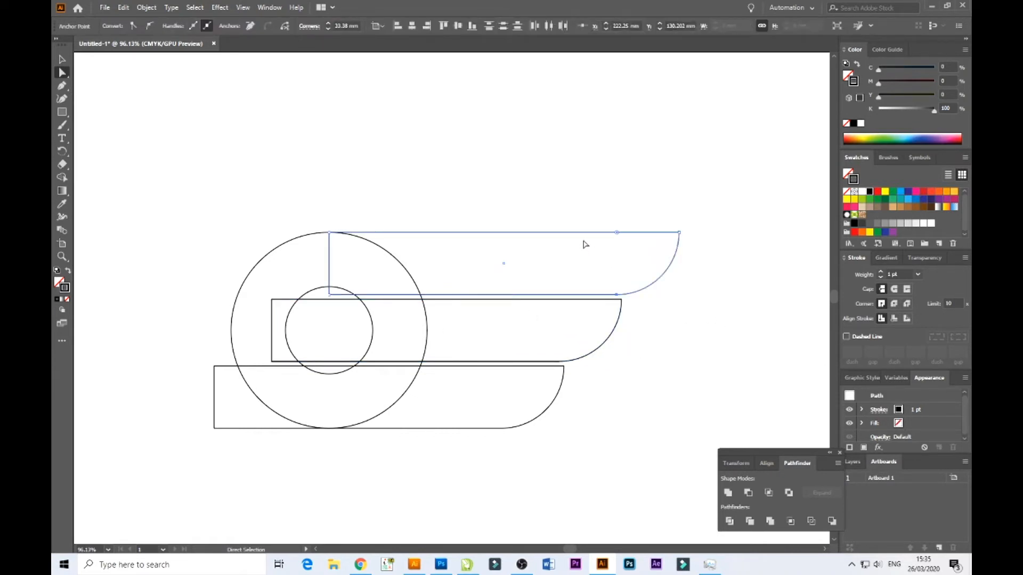
left_click(578, 186)
Merge the ring and the three bars into one wing shape with the Shape Builder, leaving the inner circle as a hole
left_click_drag(486, 189, 530, 169)
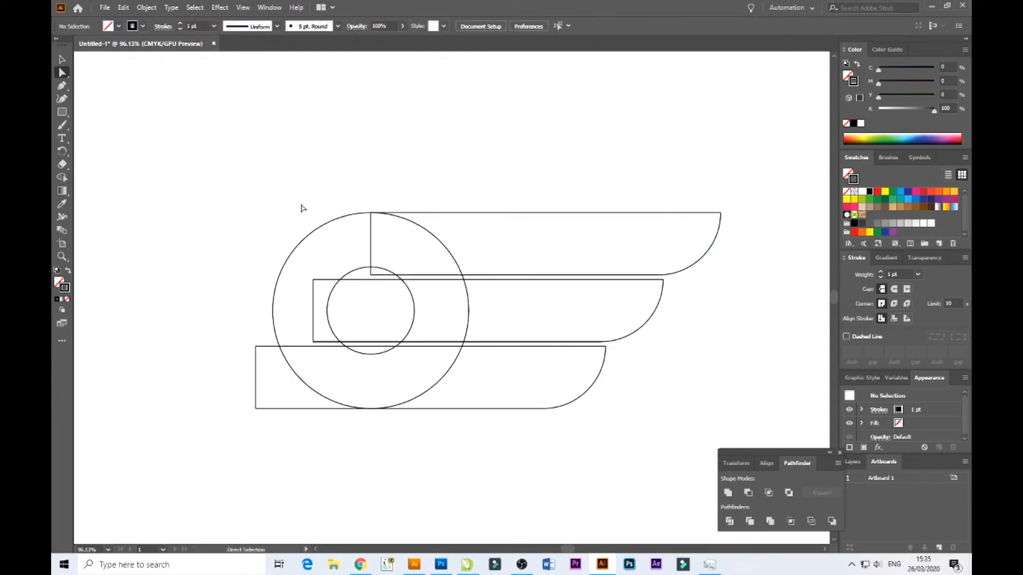
left_click_drag(302, 208, 466, 419)
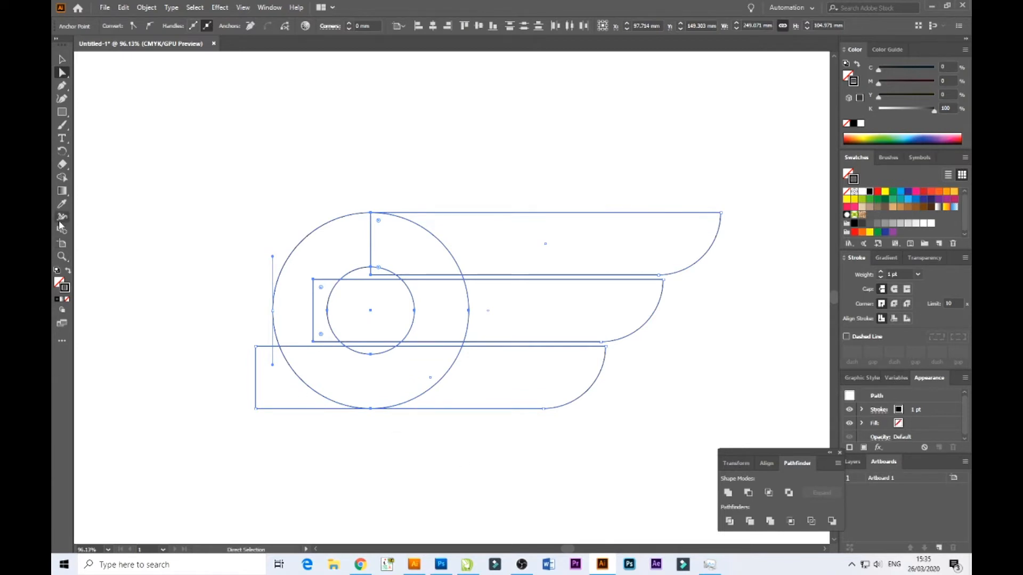
left_click(61, 178)
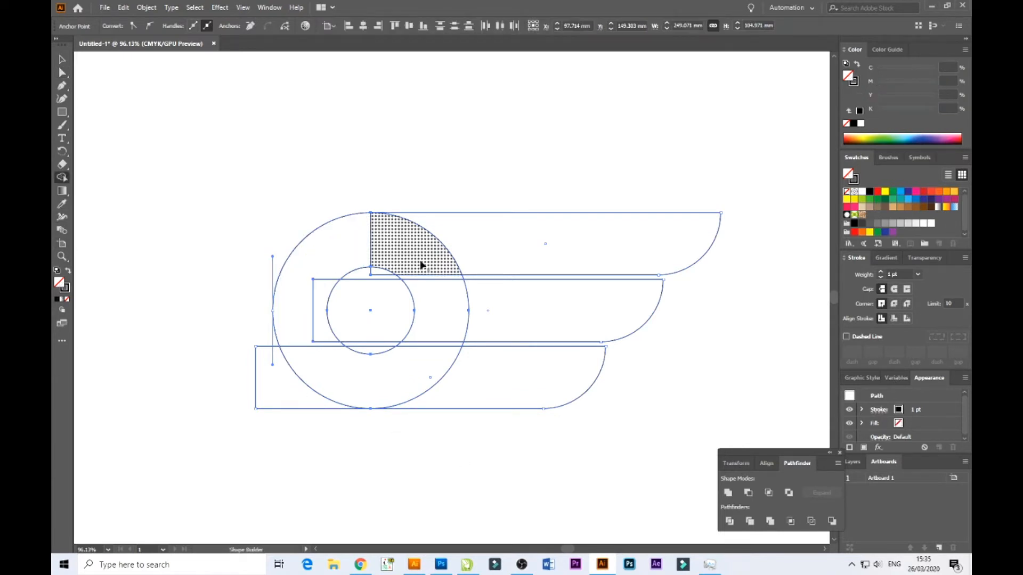
mouse_move(421, 265)
left_mouse_down()
mouse_move(336, 267)
mouse_move(320, 294)
mouse_move(316, 337)
mouse_move(338, 371)
mouse_move(416, 379)
mouse_move(436, 304)
mouse_move(424, 265)
mouse_move(481, 251)
left_mouse_up()
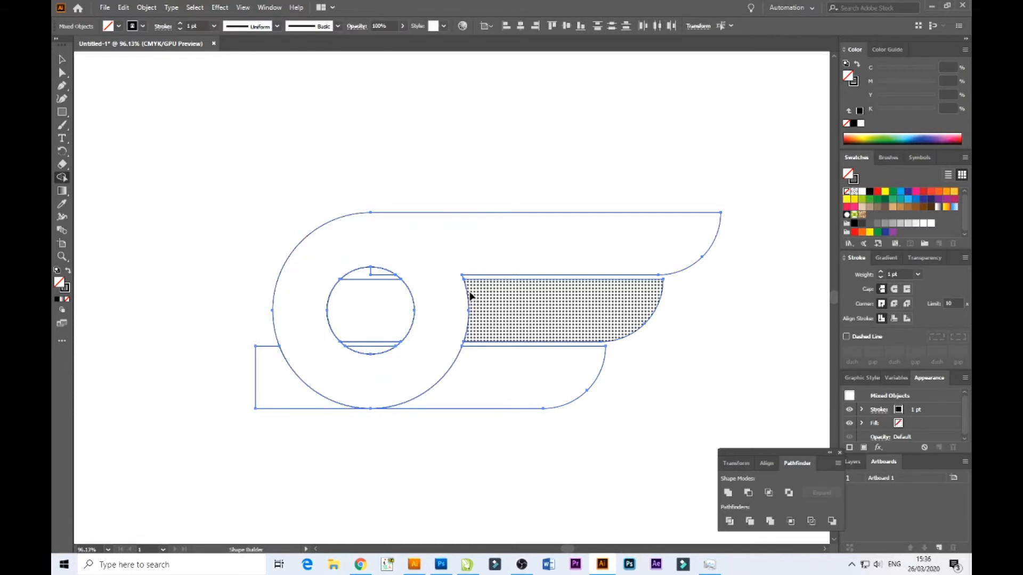
left_click_drag(459, 304, 486, 320)
left_click_drag(443, 383, 461, 389)
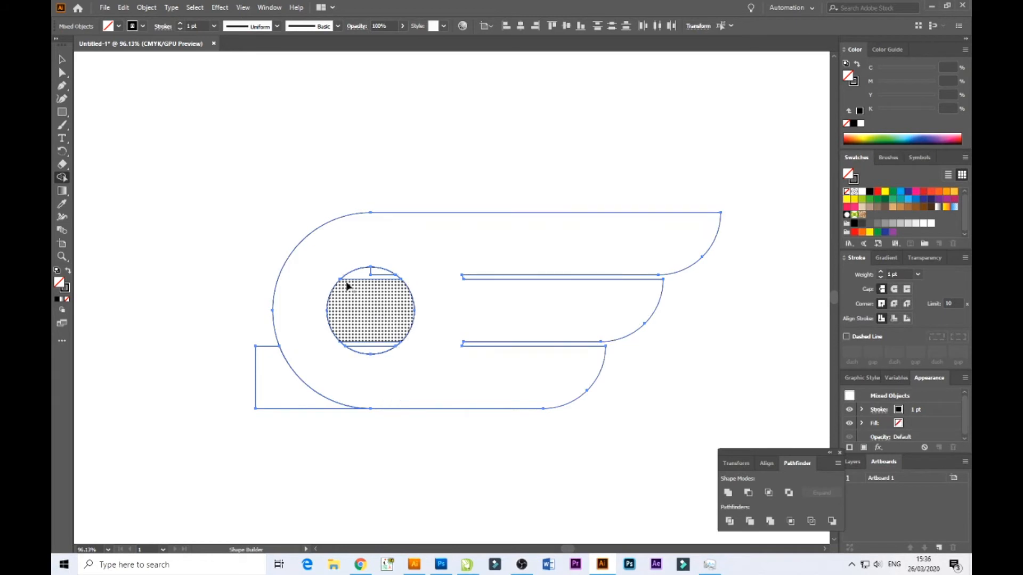
Delete the leftover bar fragments inside the inner circle and the leftover bar end outside the ring's lower left
left_click(62, 59)
left_click(254, 110)
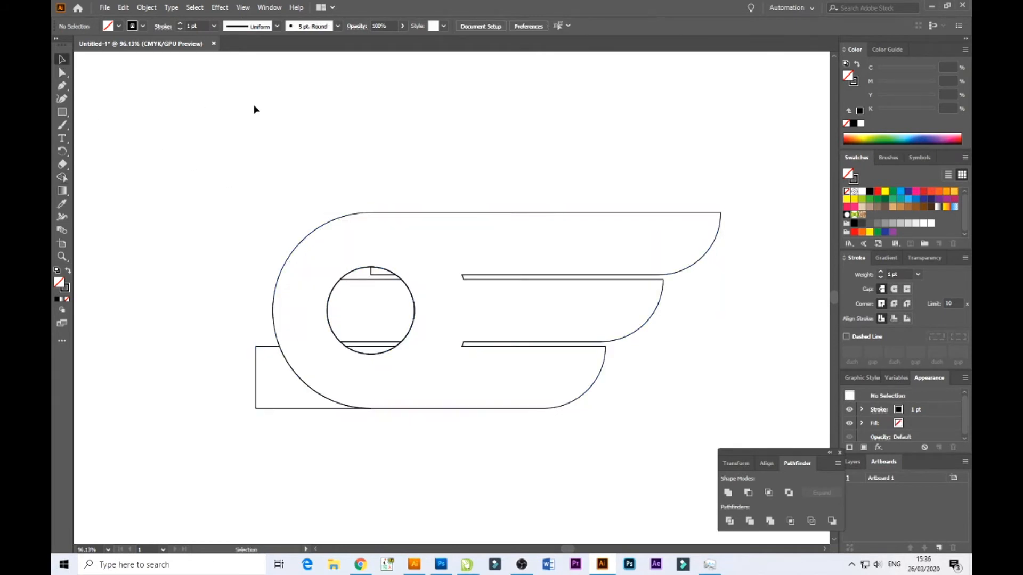
left_click(472, 290)
left_click(415, 190)
left_click(384, 276)
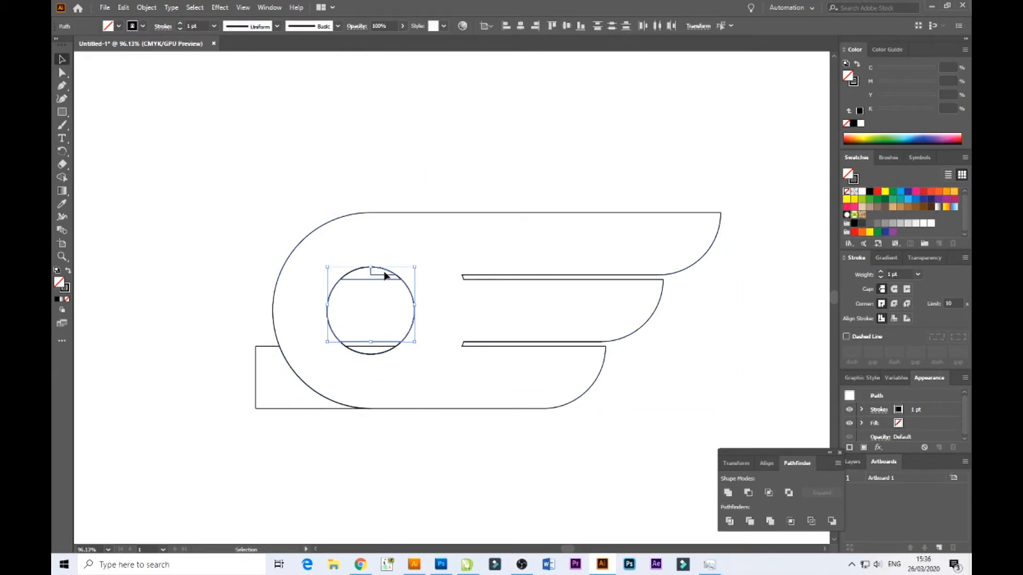
key("Delete")
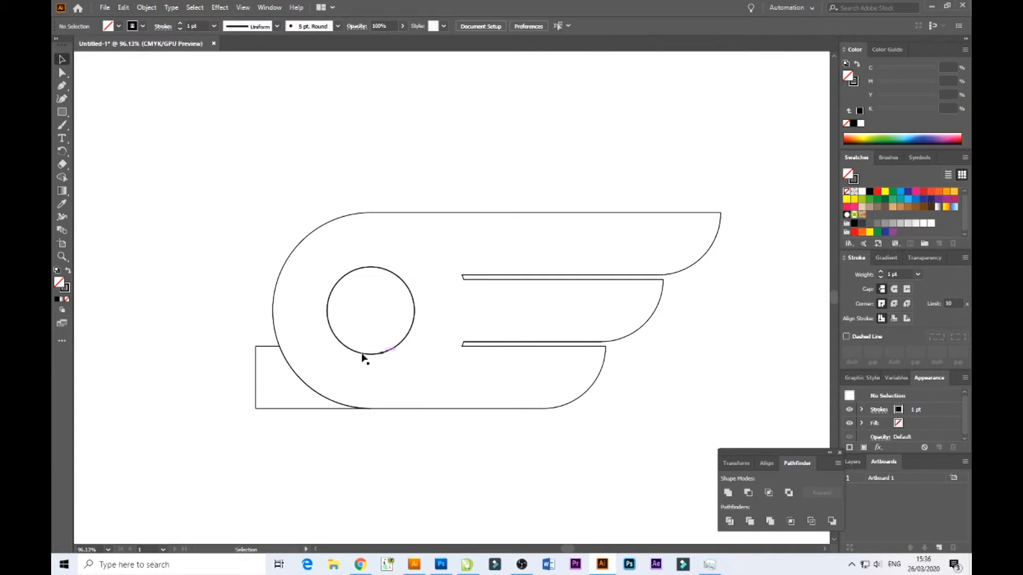
left_click(263, 409)
key("Delete")
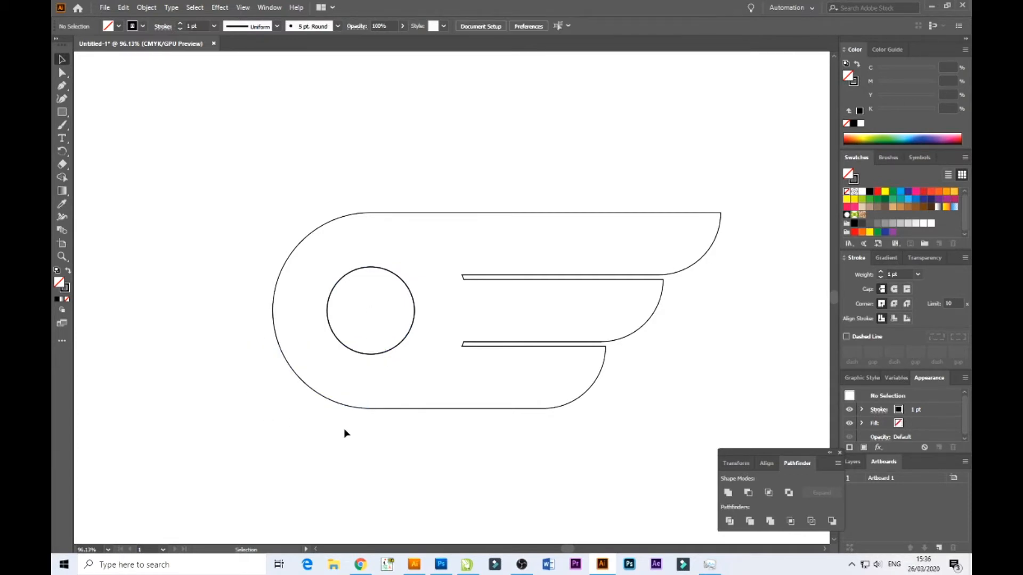
key("ctrl+a")
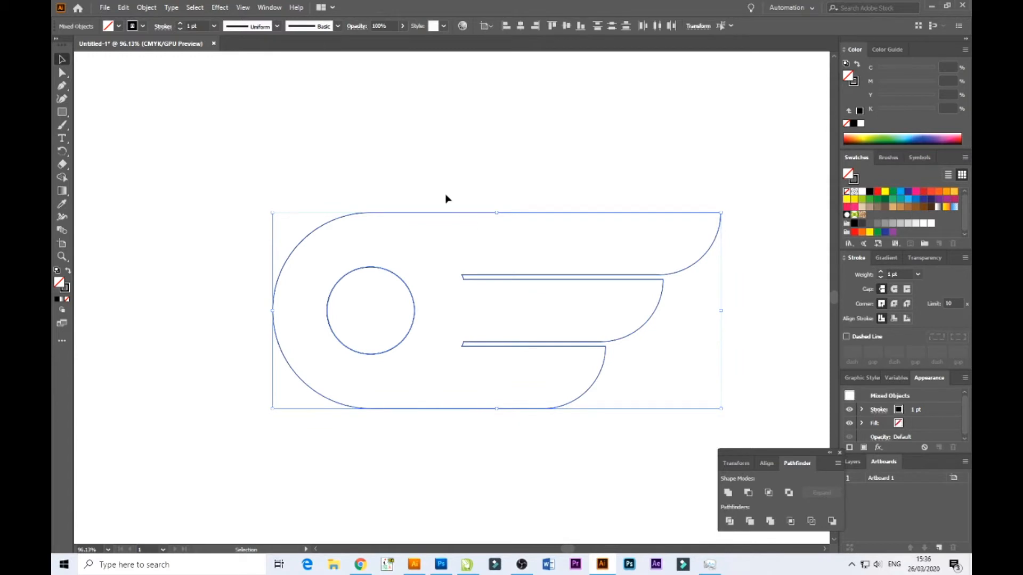
left_click(62, 72)
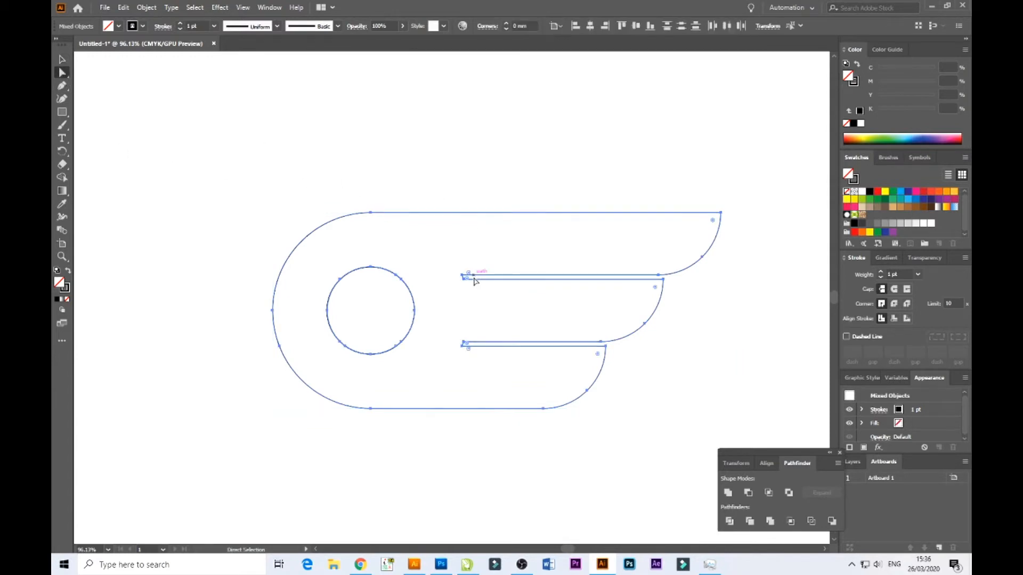
left_click_drag(468, 349, 481, 373)
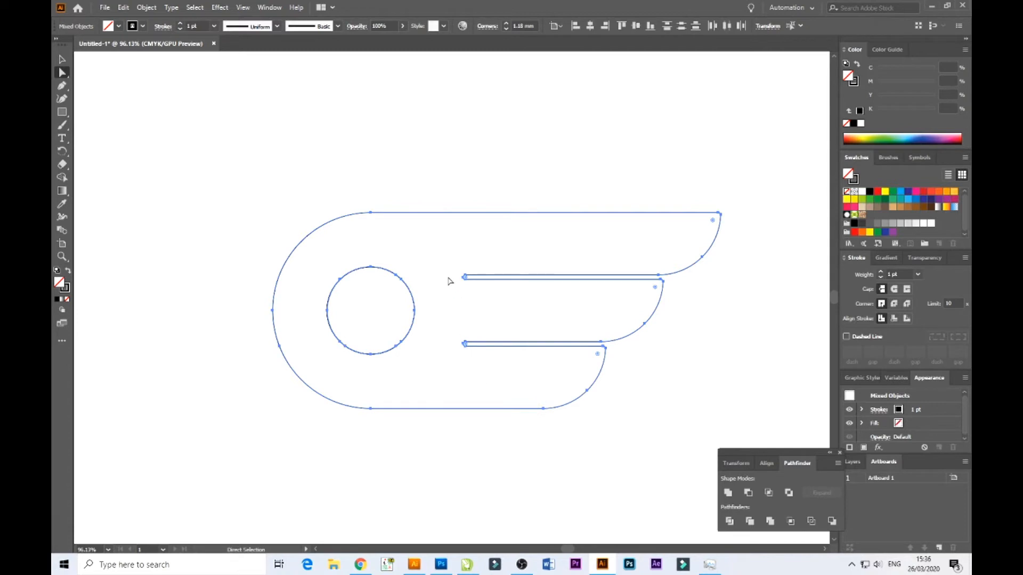
left_click(441, 187)
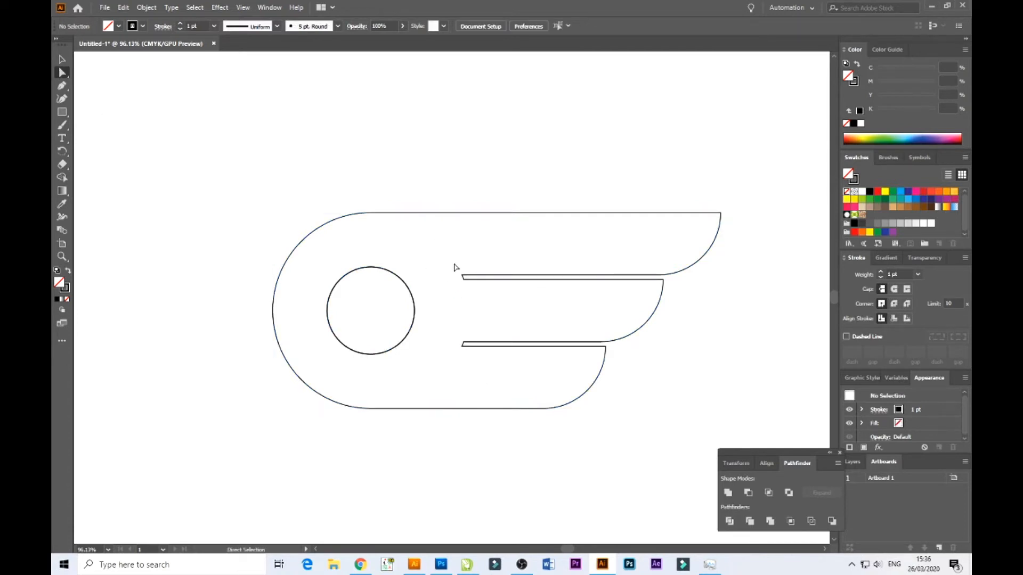
Round the inner ends of the two narrow slits between the bars with a radius of 1.18 mm
left_click_drag(456, 267, 489, 356)
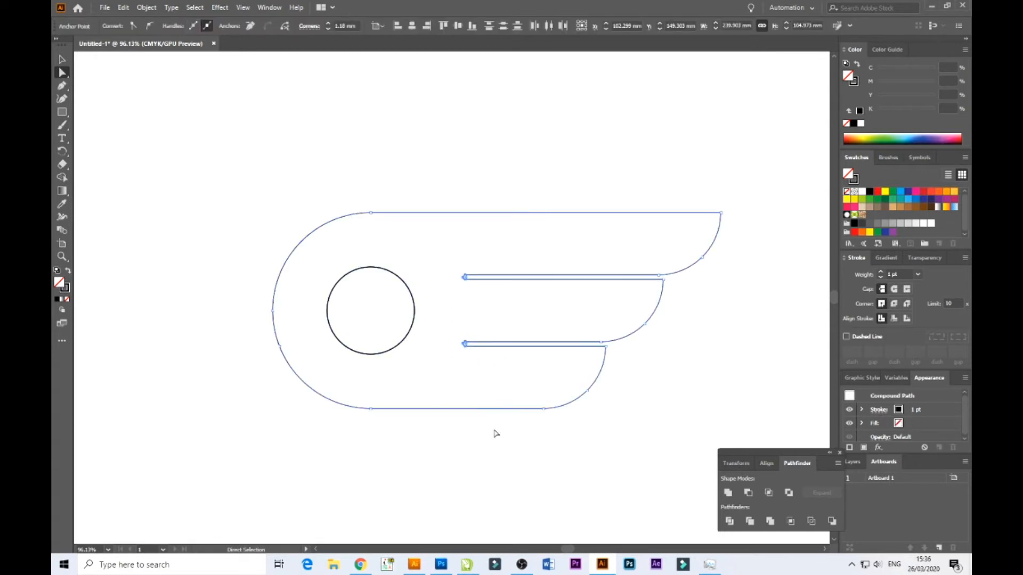
left_click(497, 427)
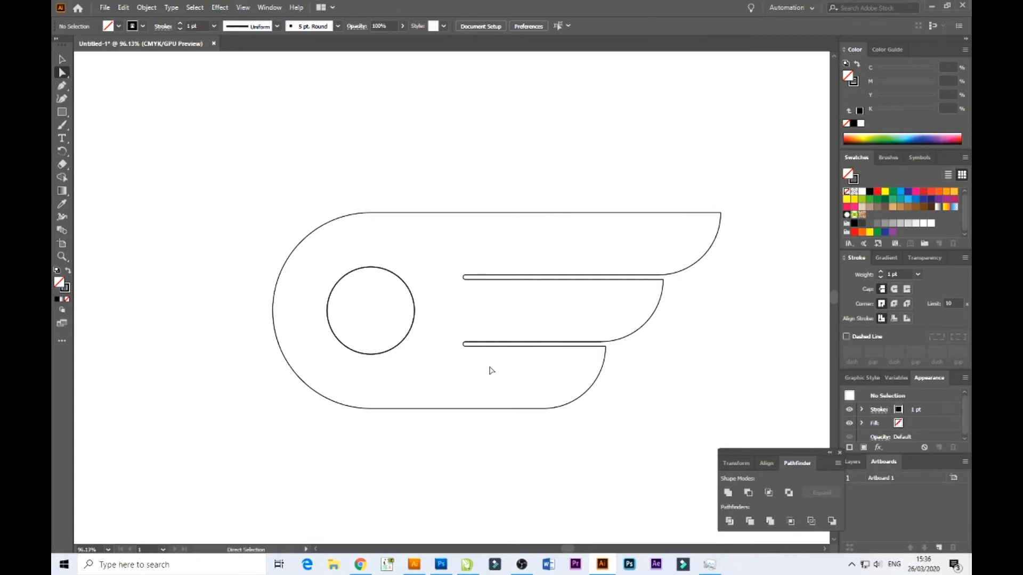
Fill the merged wing shape with bright yellow
left_click(62, 59)
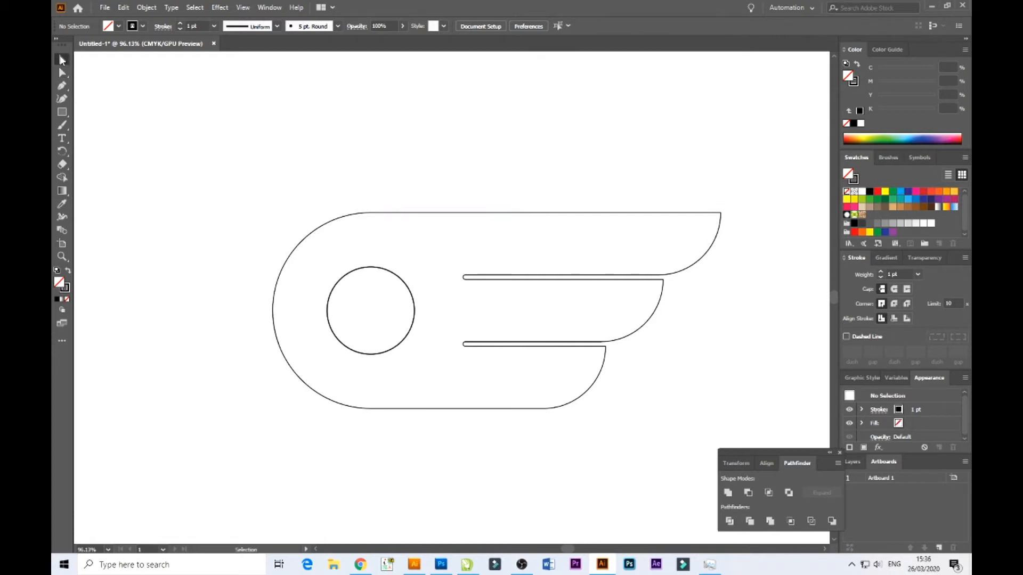
left_click(397, 214)
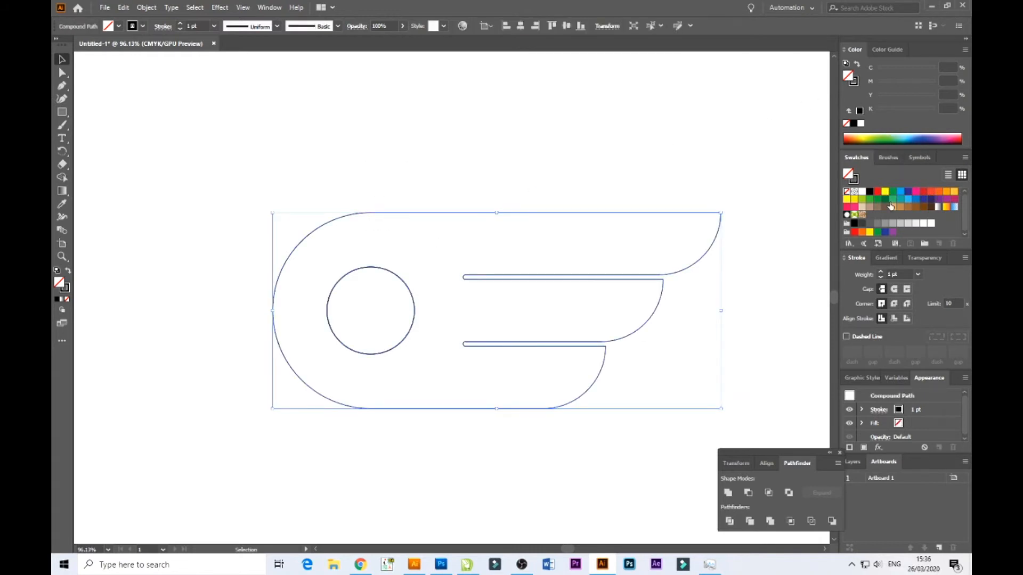
left_click(852, 201)
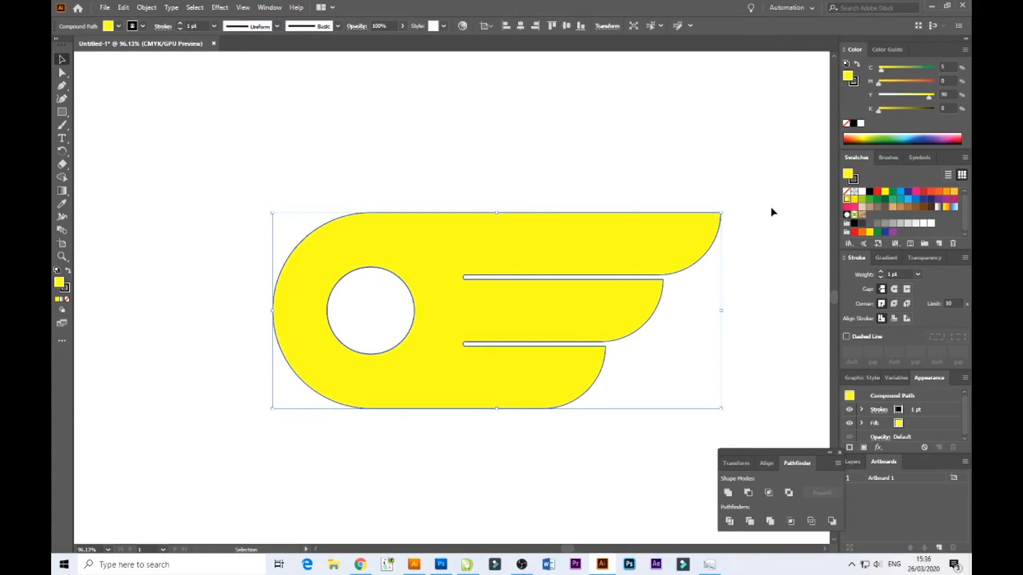
left_click(770, 190)
left_click(661, 281)
left_click_drag(931, 100, 967, 100)
Remove the black stroke from the yellow wing shape
left_click(635, 157)
left_click(589, 331)
left_click(855, 83)
left_click(848, 125)
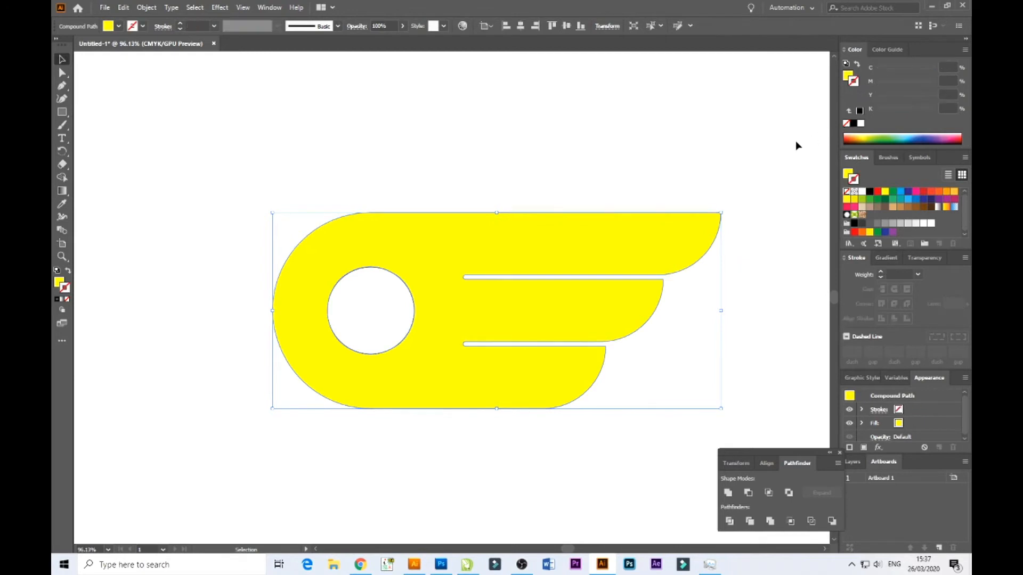
left_click(442, 163)
left_click_drag(380, 269, 371, 290)
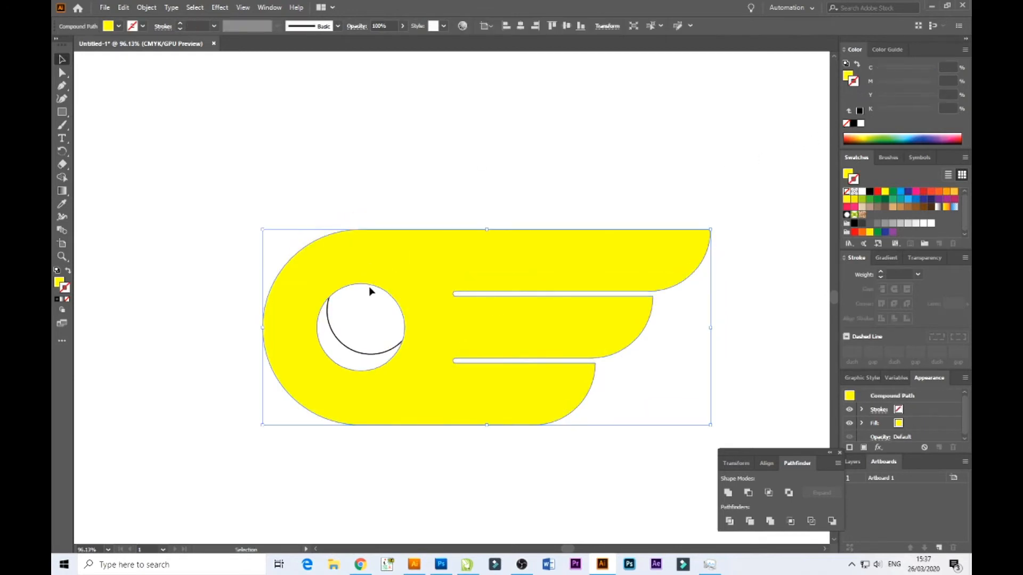
key("ctrl+z")
Delete the leftover black circle outline inside the hole of the yellow wing shape, keeping the wing
left_click_drag(369, 161, 357, 302)
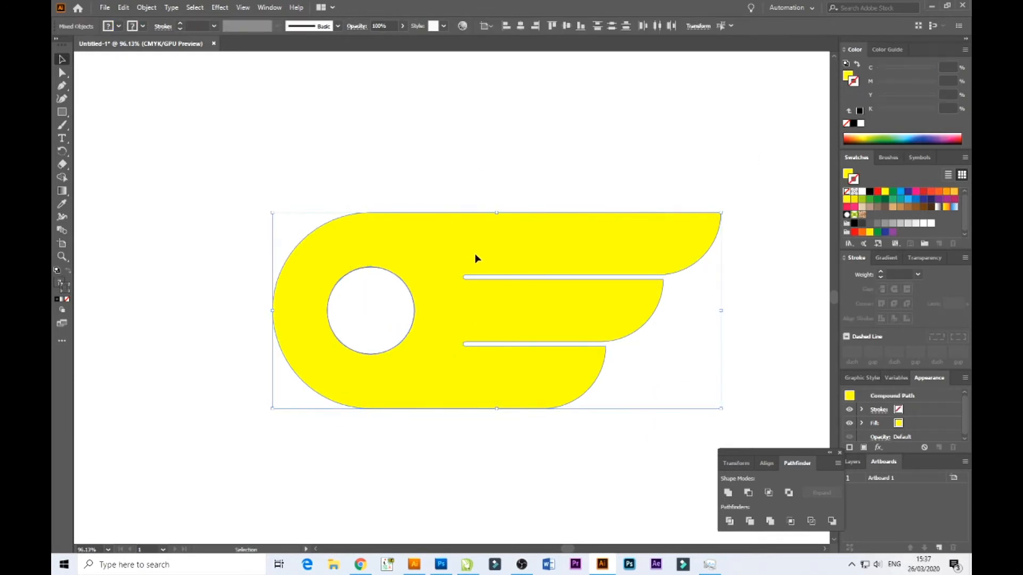
left_click(559, 230, "shift")
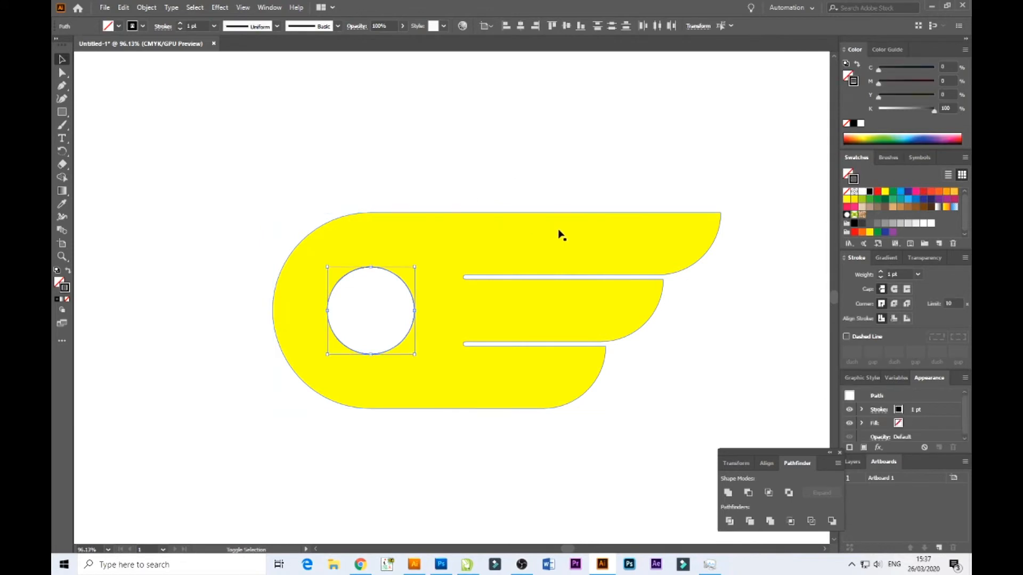
left_click(554, 169)
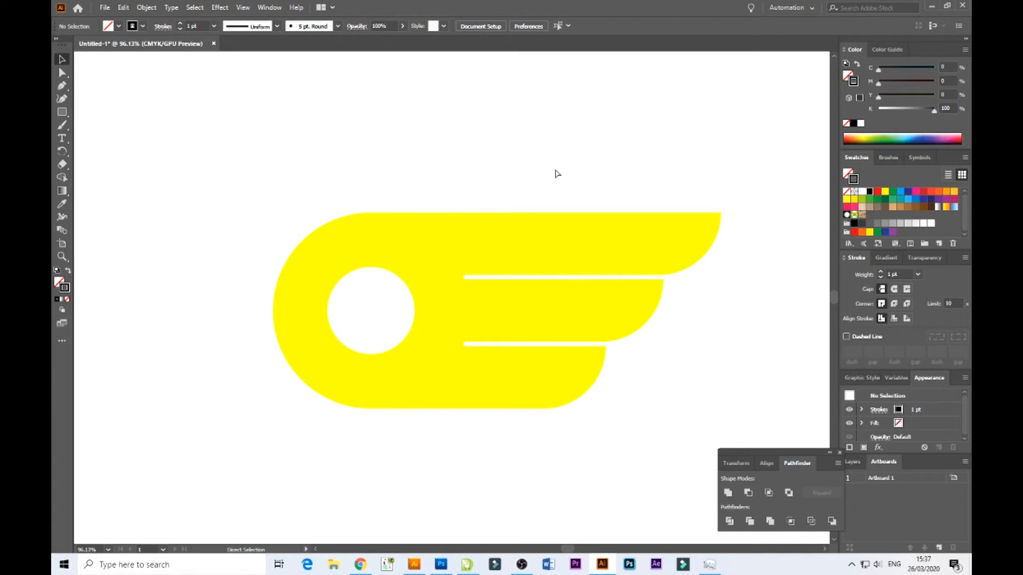
Recolour the wing shape on the yellow background red with 100% magenta, and enlarge it proportionally from its upper-right corner
key("ctrl+y")
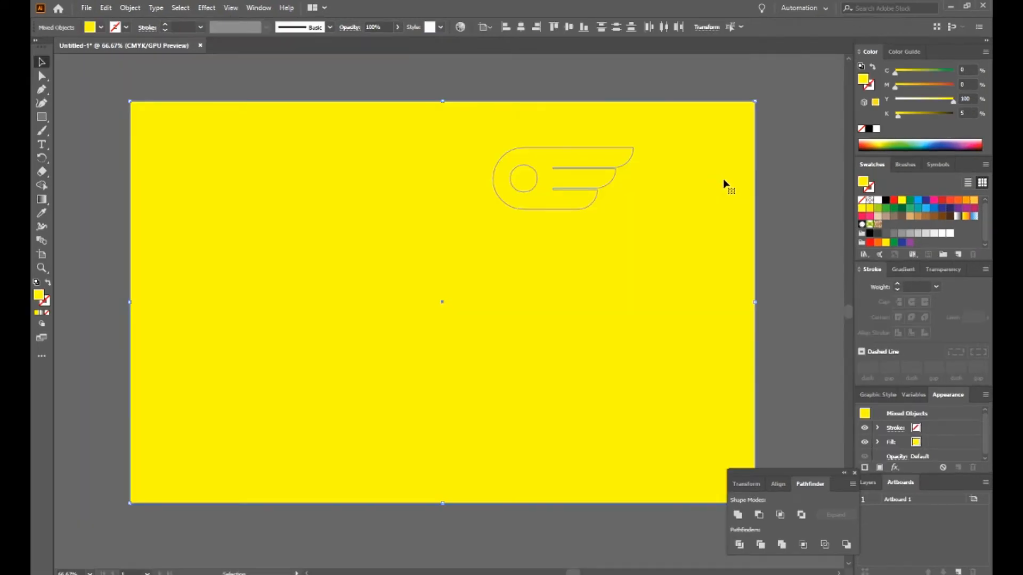
left_click(768, 212)
left_click(600, 162)
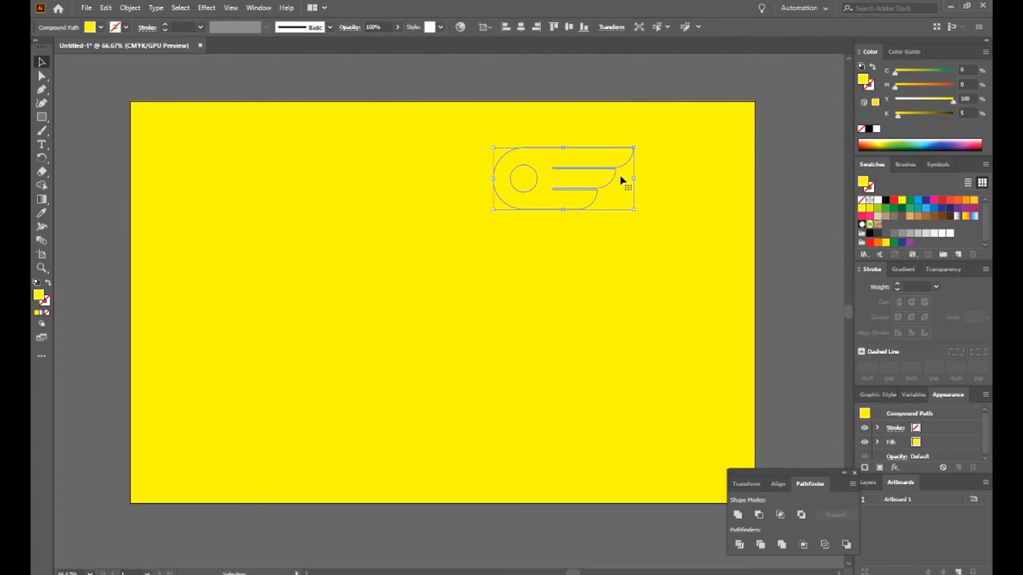
left_click(950, 86)
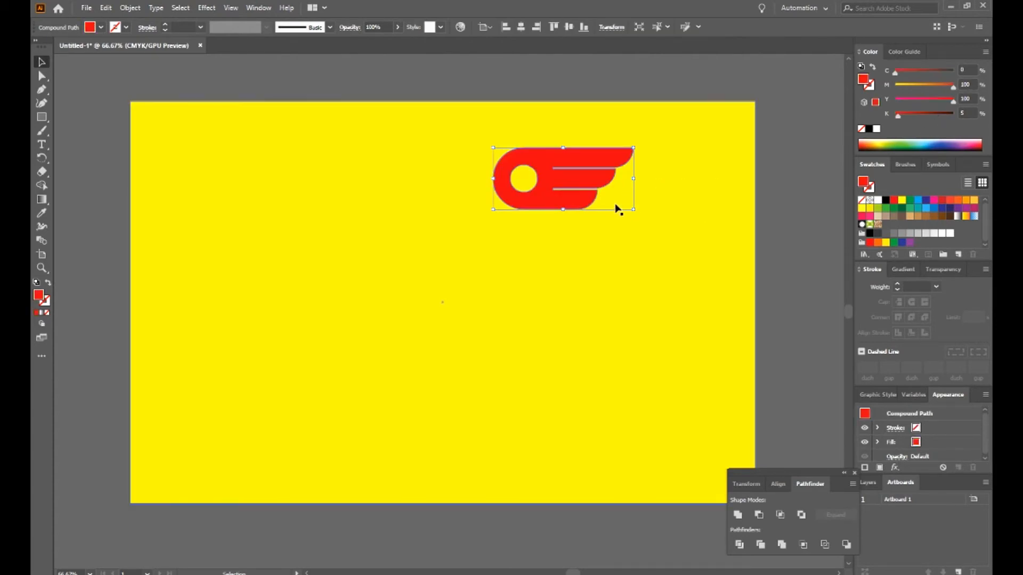
left_click_drag(492, 212, 288, 311)
left_click(459, 84)
Add the text "Fast Rider" below the wing and enlarge it to about 155 pt
key("z")
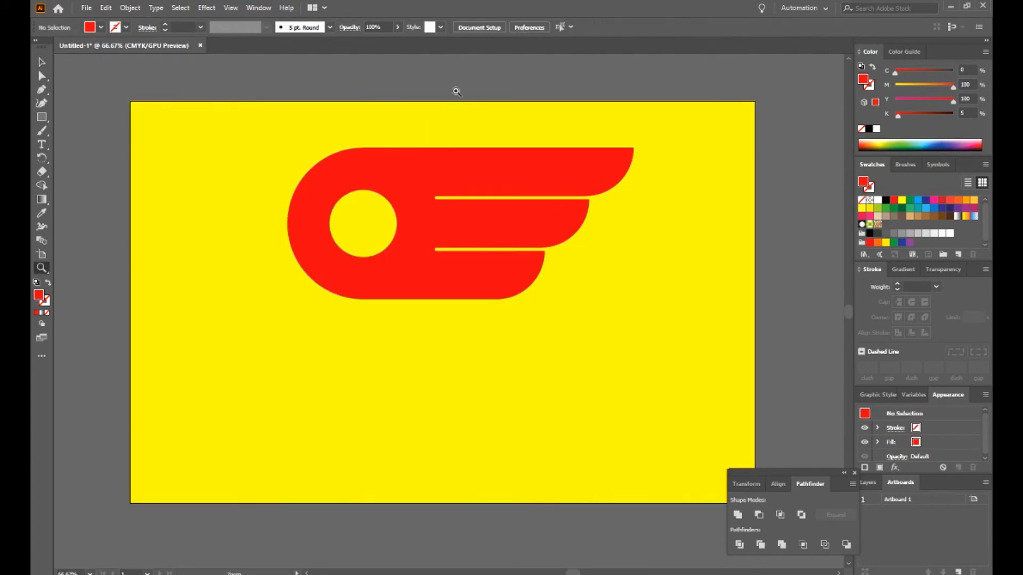
left_click_drag(252, 142, 289, 206)
key("space")
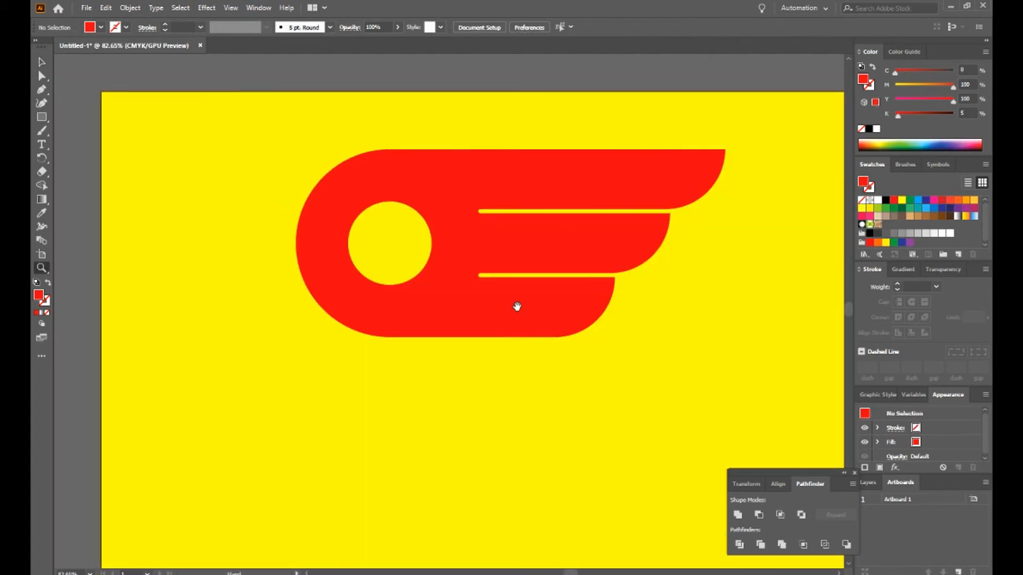
left_click_drag(574, 329, 544, 283)
left_click(41, 62)
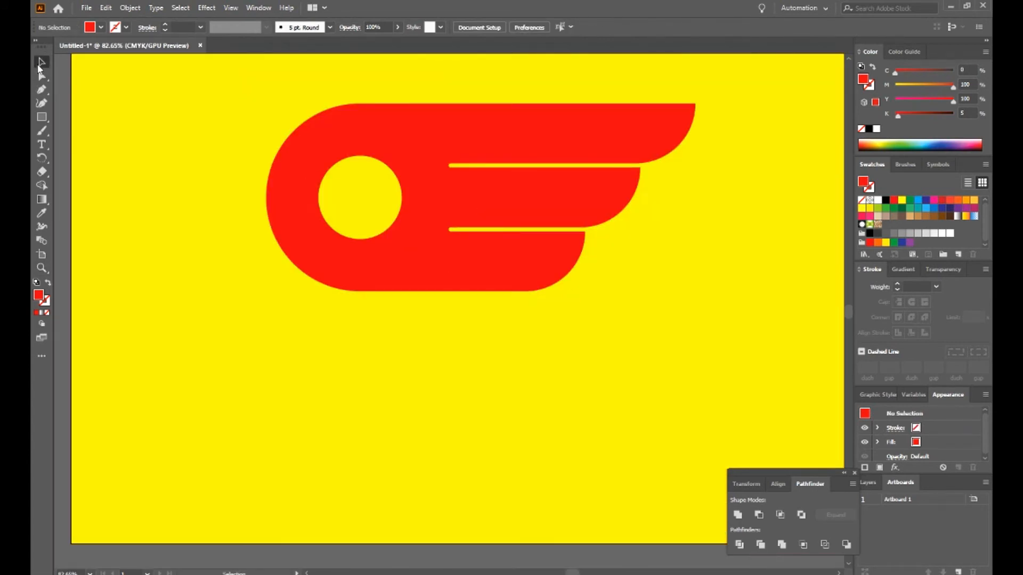
left_click(43, 145)
left_click(284, 365)
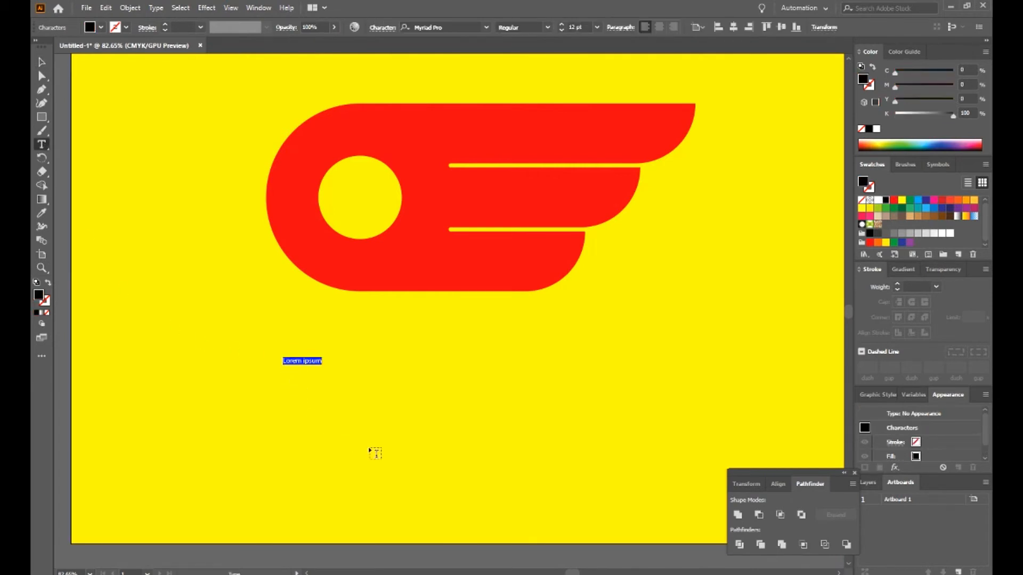
key("BackSpace")
key("Escape")
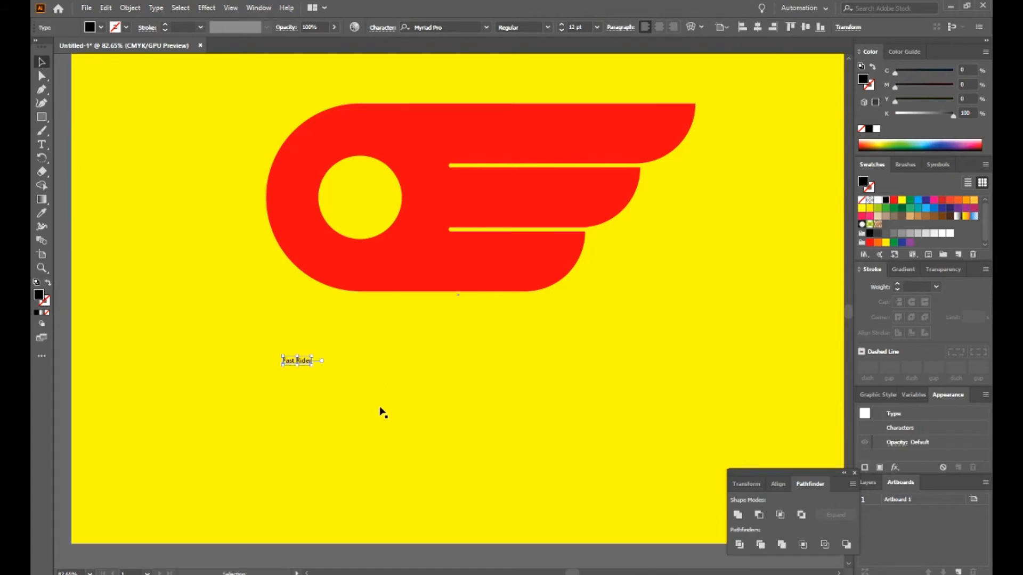
left_click_drag(316, 367, 653, 457)
Set the "Fast Rider" text in the Kelpt Sans B1 Regular font
left_click(439, 28)
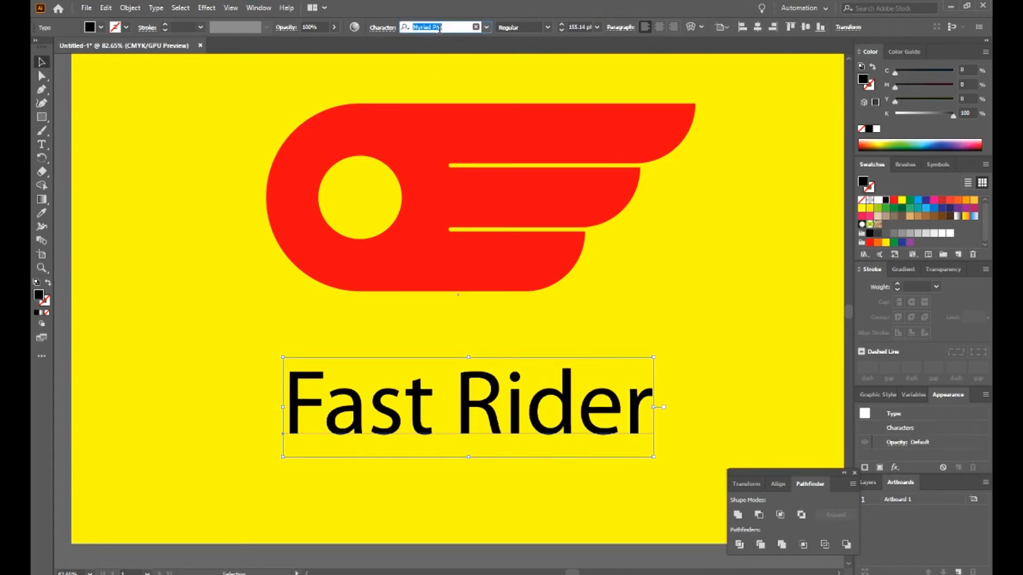
type("kel")
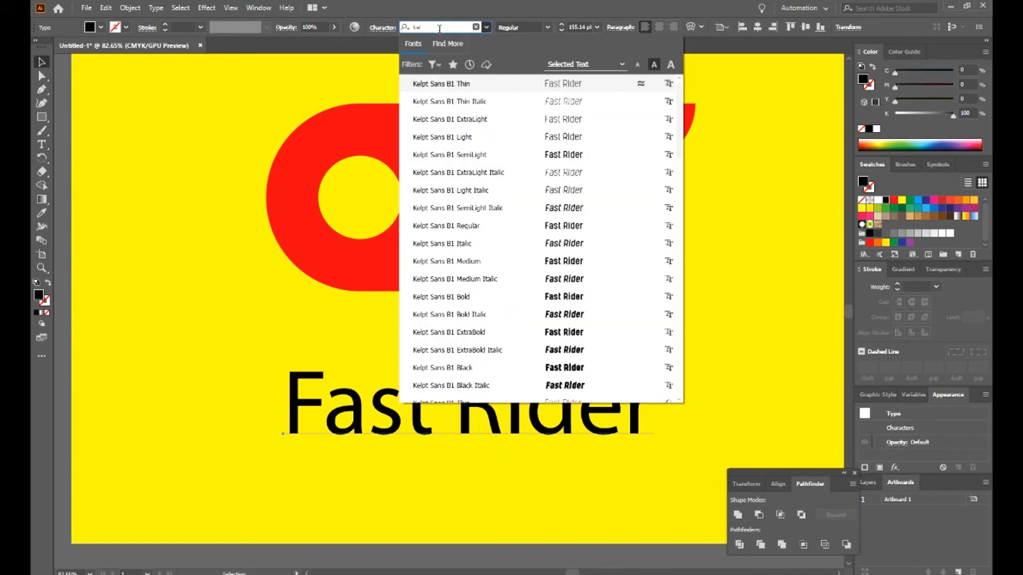
key("Down")
key("Down")
key("Down")
key("Down")
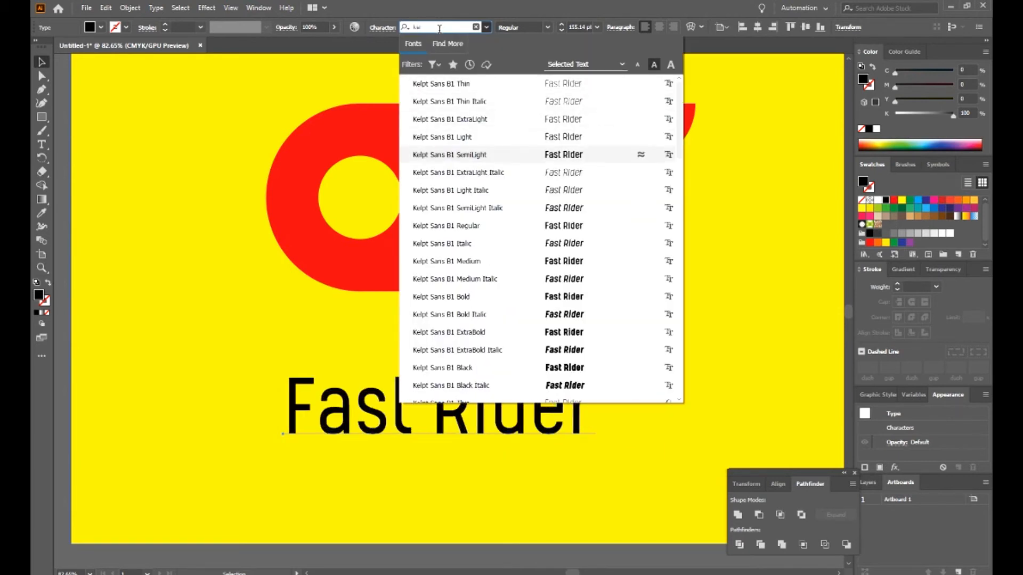
key("Down")
key("Down")
key("Down")
key("Down")
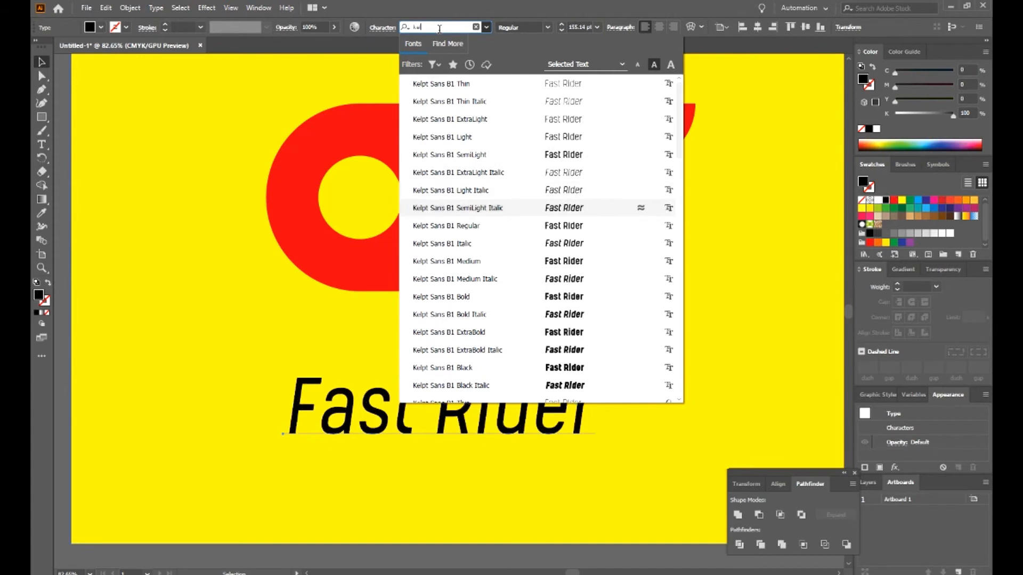
key("Return")
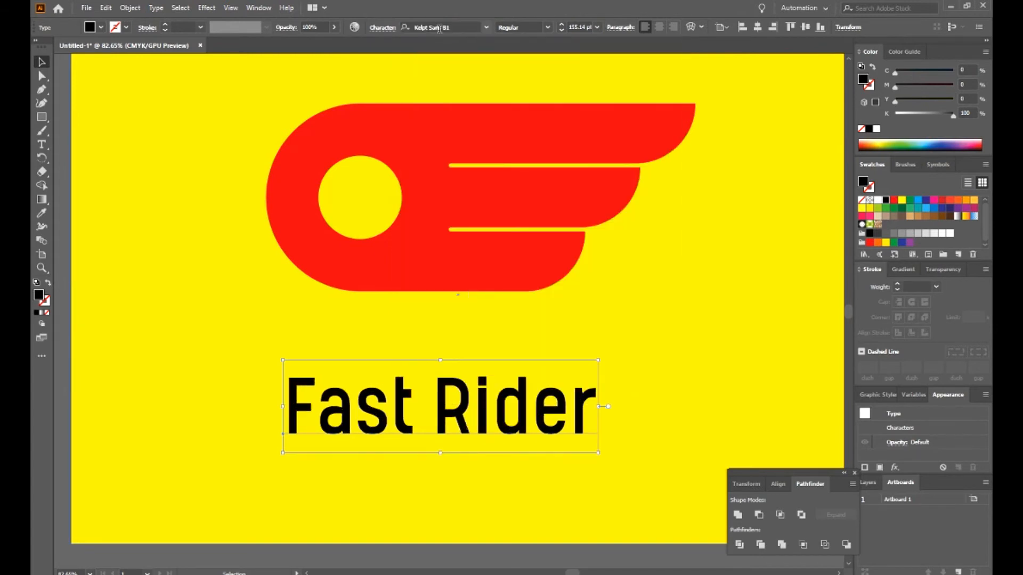
Set only the word "Rider" to the Bold style
double_click(452, 425)
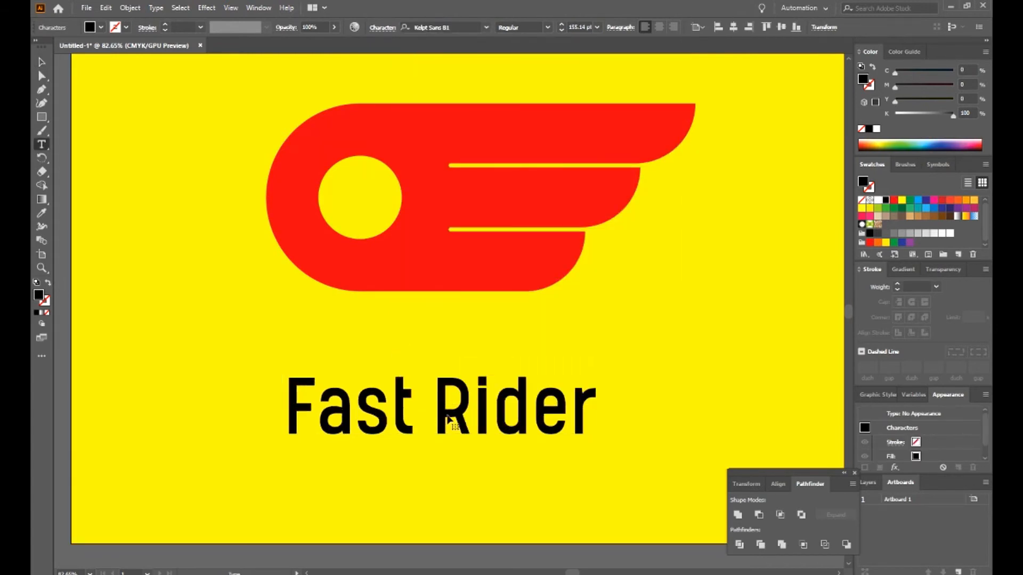
left_click_drag(433, 421, 586, 410)
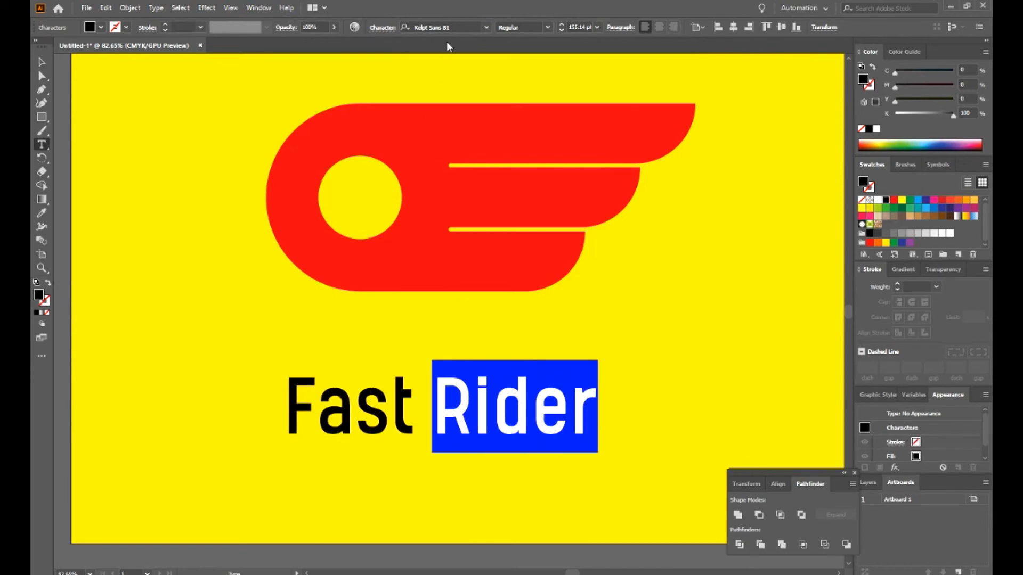
left_click(546, 28)
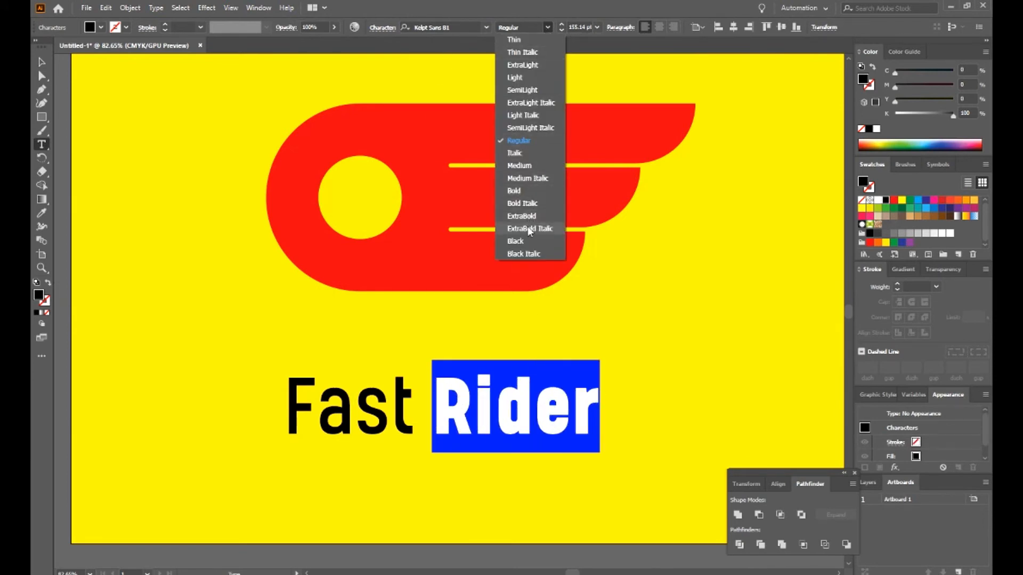
left_click(529, 194)
Convert the "Fast Rider" text to outlines
left_click(41, 62)
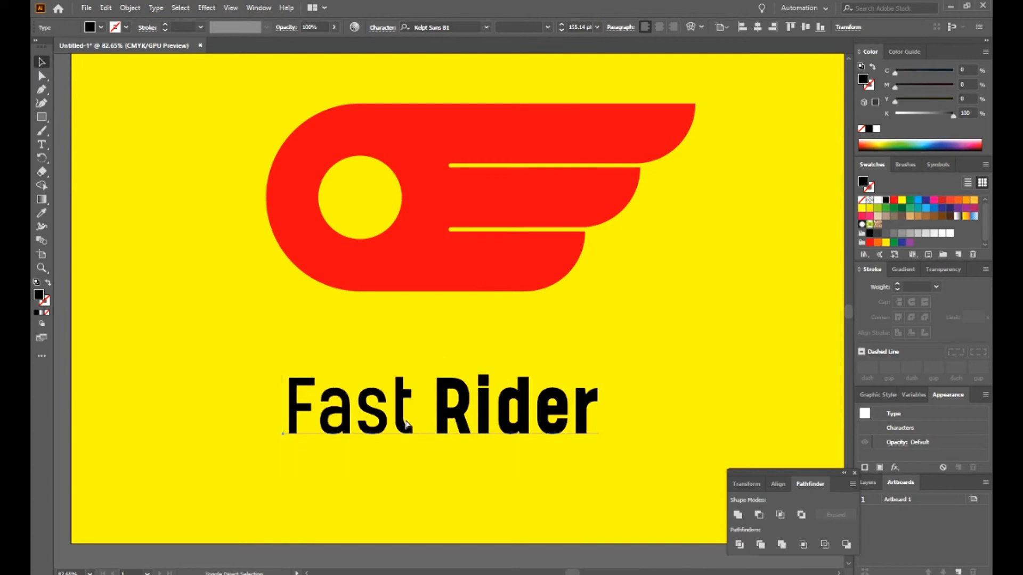
key("shift+ctrl+o")
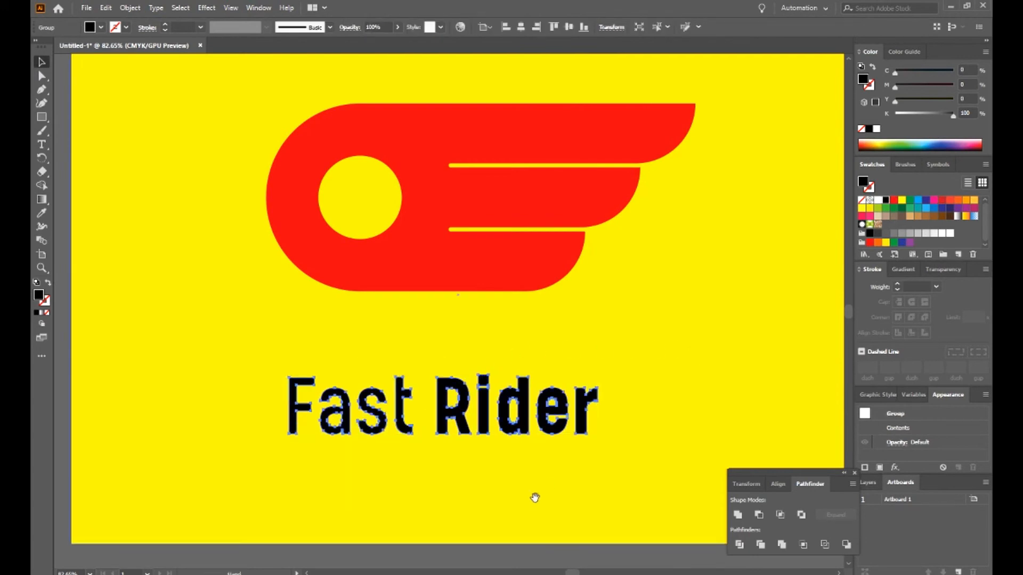
left_click_drag(517, 520, 514, 433)
left_click(477, 513)
Move the outlined "Fast Rider" text up slightly toward the wing
key("z")
left_click_drag(247, 234, 371, 302)
left_click_drag(436, 368, 299, 353)
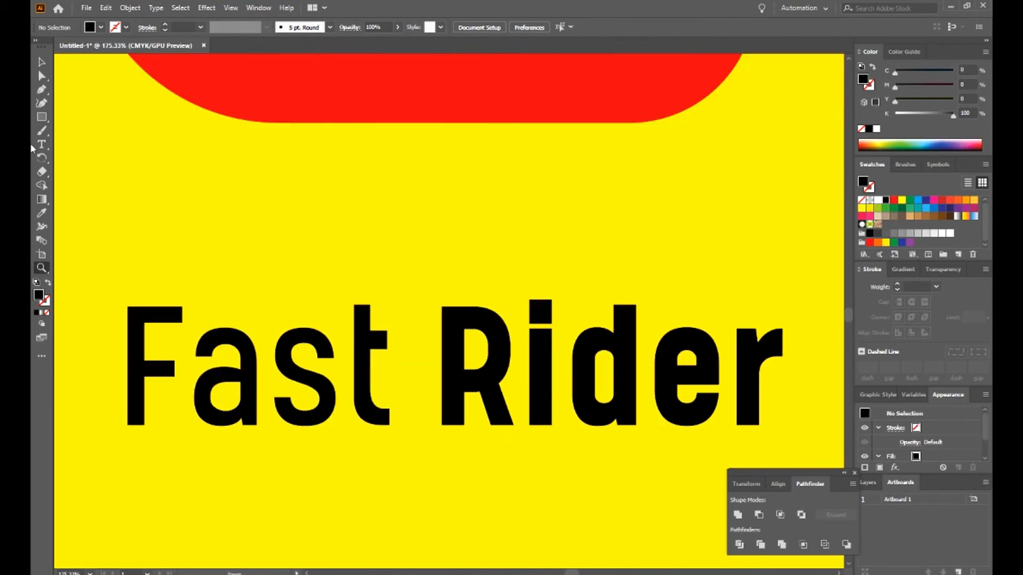
left_click(41, 62)
left_click(304, 372)
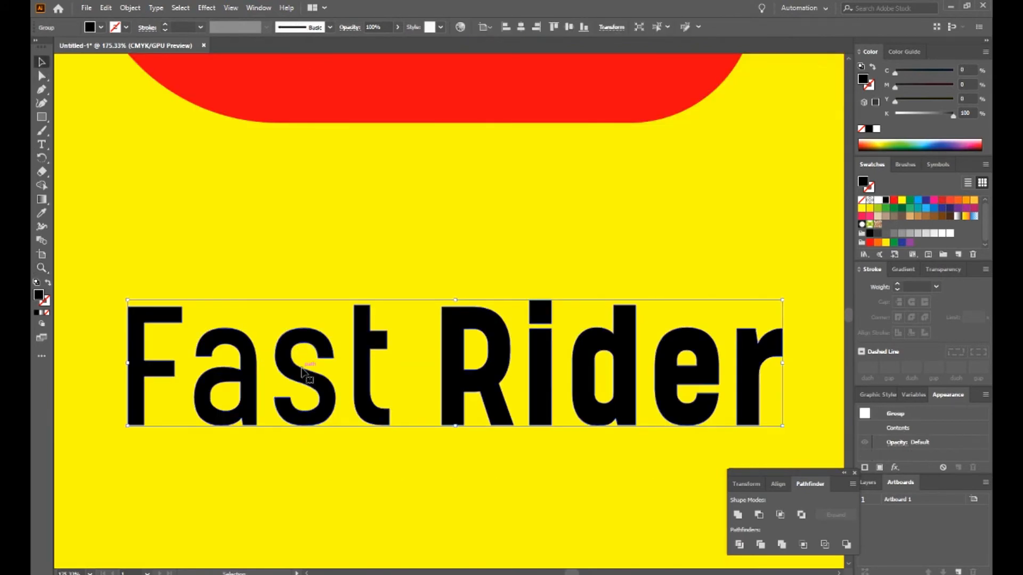
left_click_drag(304, 372, 300, 323)
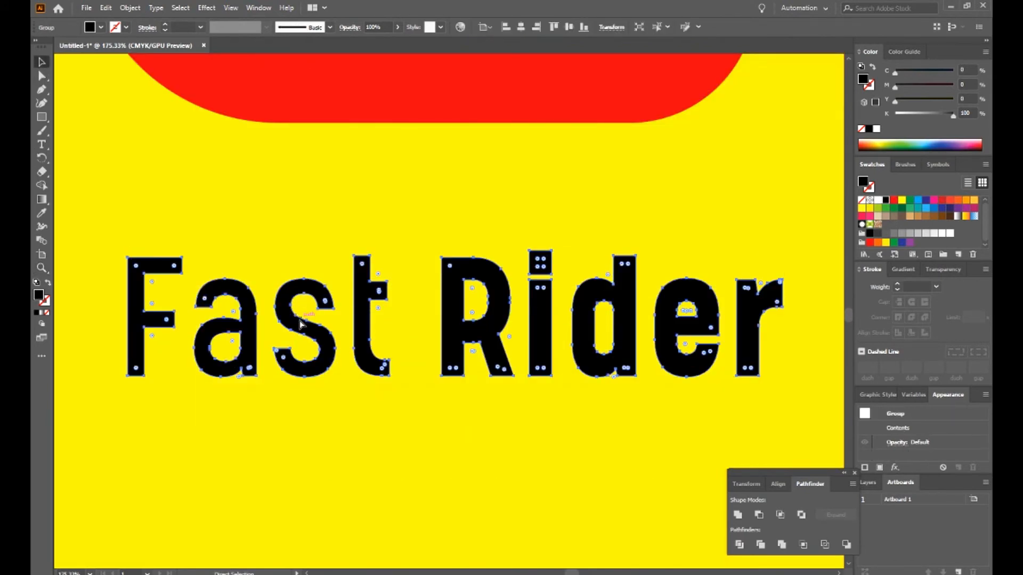
Enlarge the "Fast Rider" text to nearly the wing's width and align it to the wing's horizontal centre
key("ctrl+minus")
key("ctrl+minus")
key("ctrl+minus")
key("ctrl+minus")
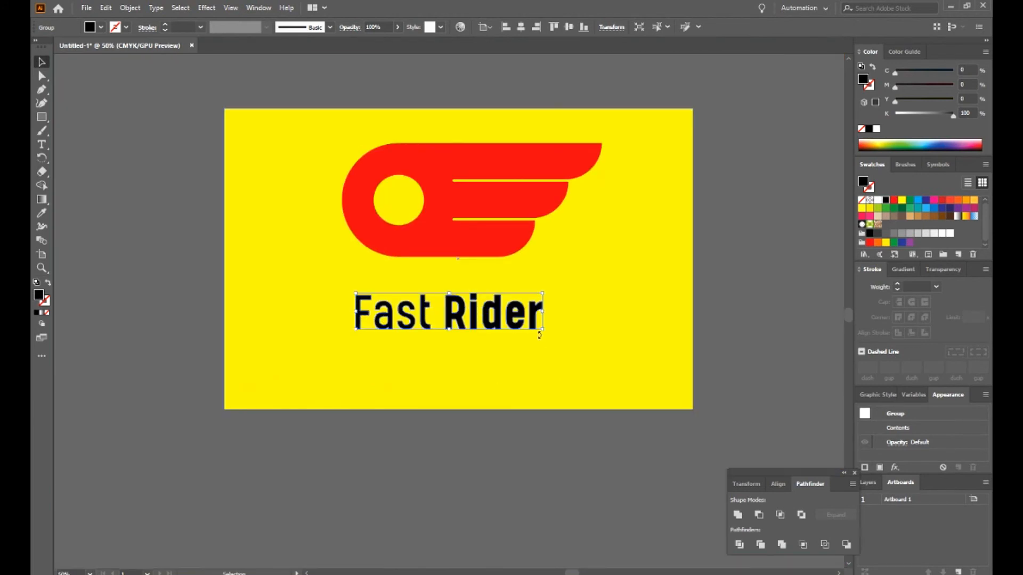
left_click_drag(539, 335, 606, 369)
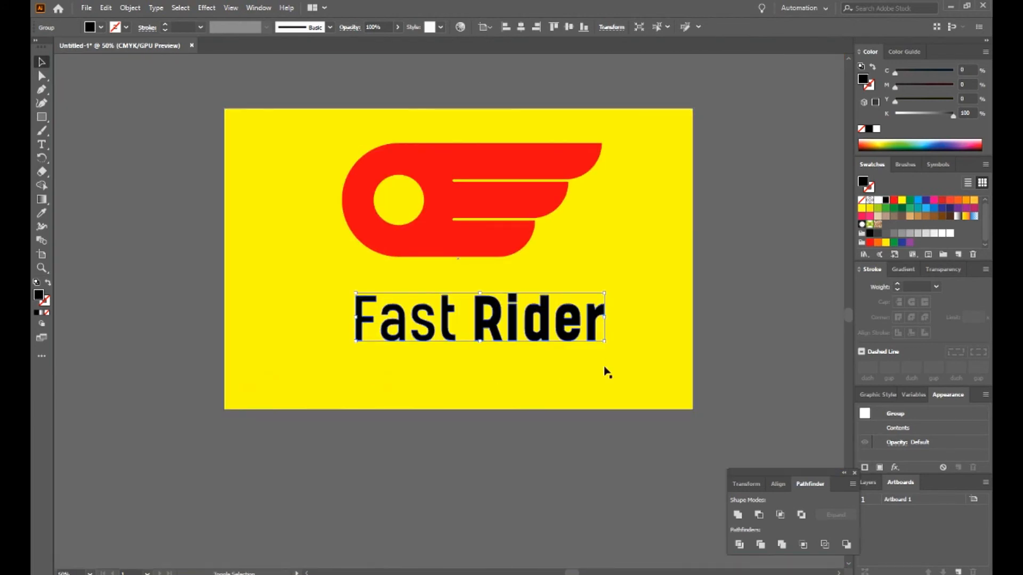
left_click(490, 244, "shift")
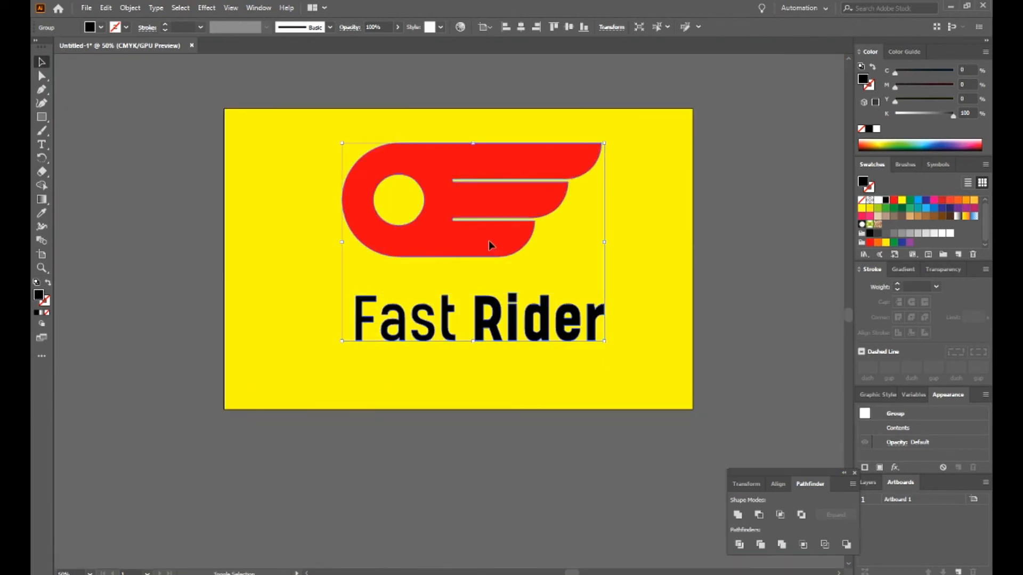
left_click(520, 27)
left_click(516, 90)
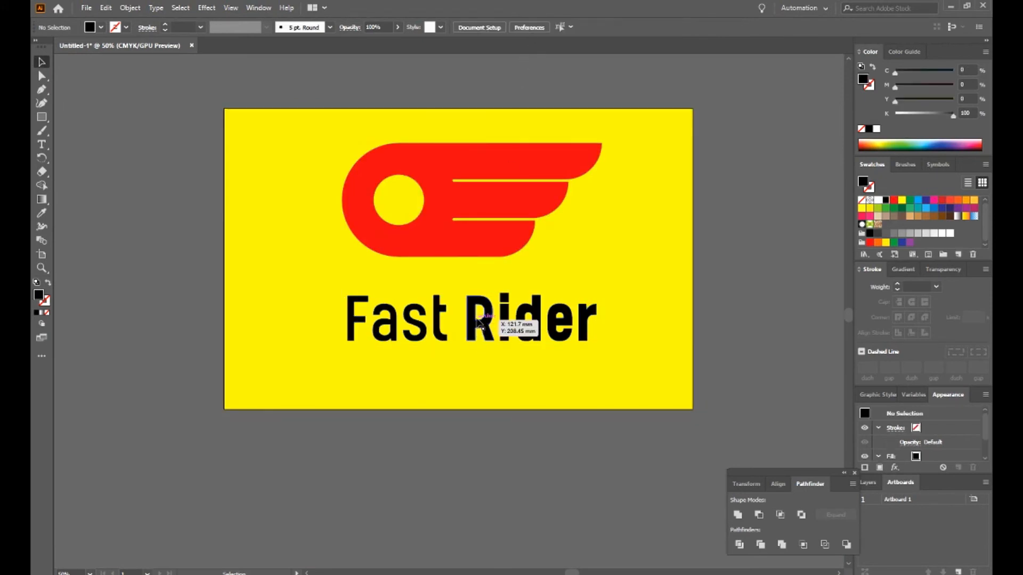
Move the wing down to just above the "Fast Rider" text and shrink the text to about three quarters of the wing's width
left_click_drag(473, 245, 469, 270)
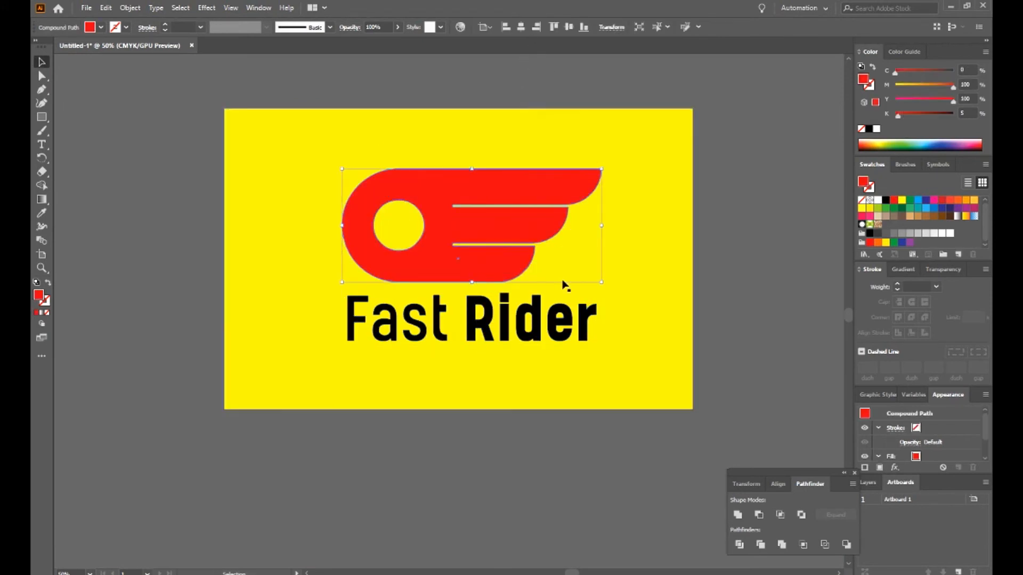
left_click(710, 320)
left_click(589, 339)
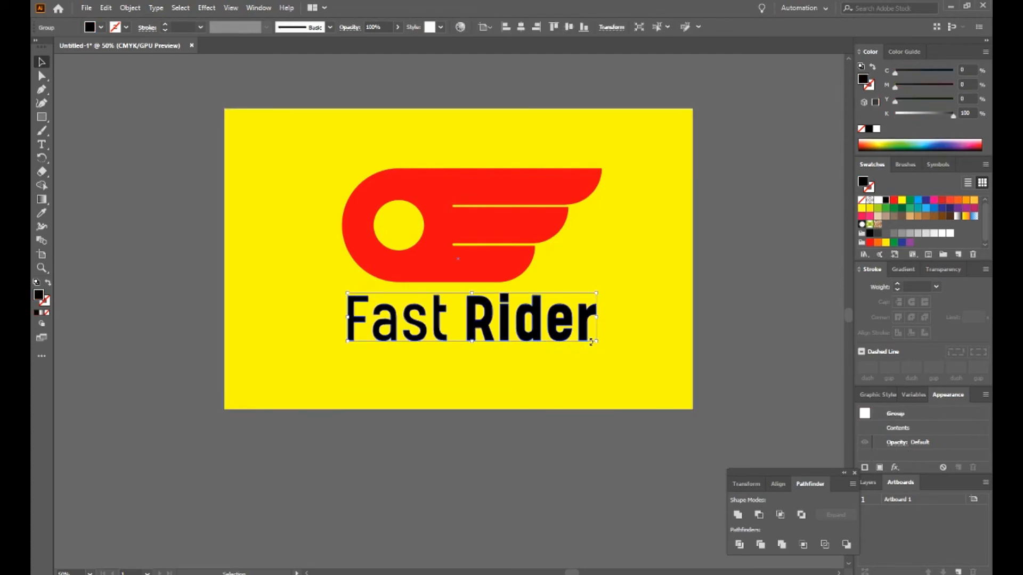
left_click_drag(596, 341, 538, 331)
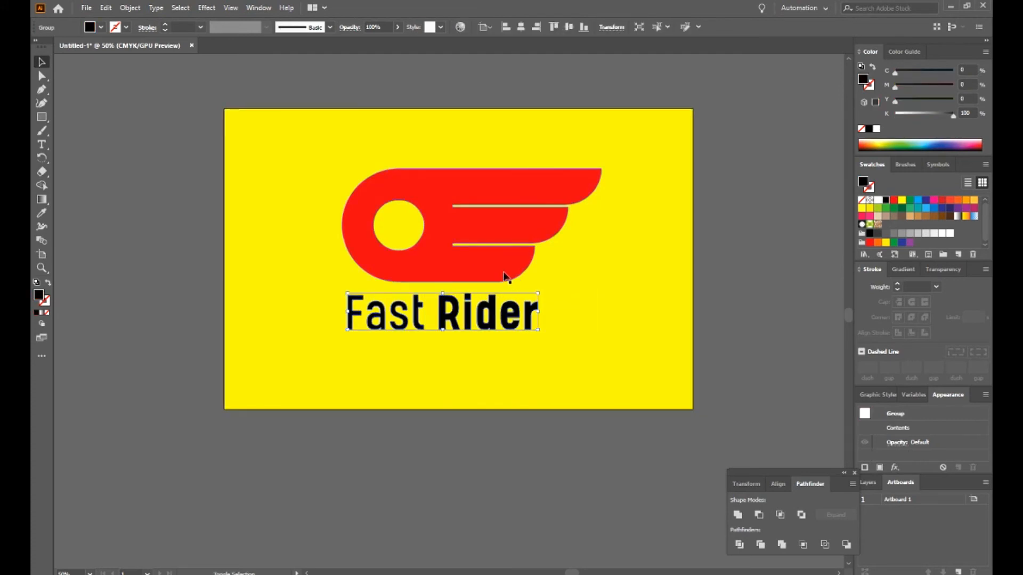
Centre the reduced "Fast Rider" text horizontally under the wing
left_click(504, 276, "shift")
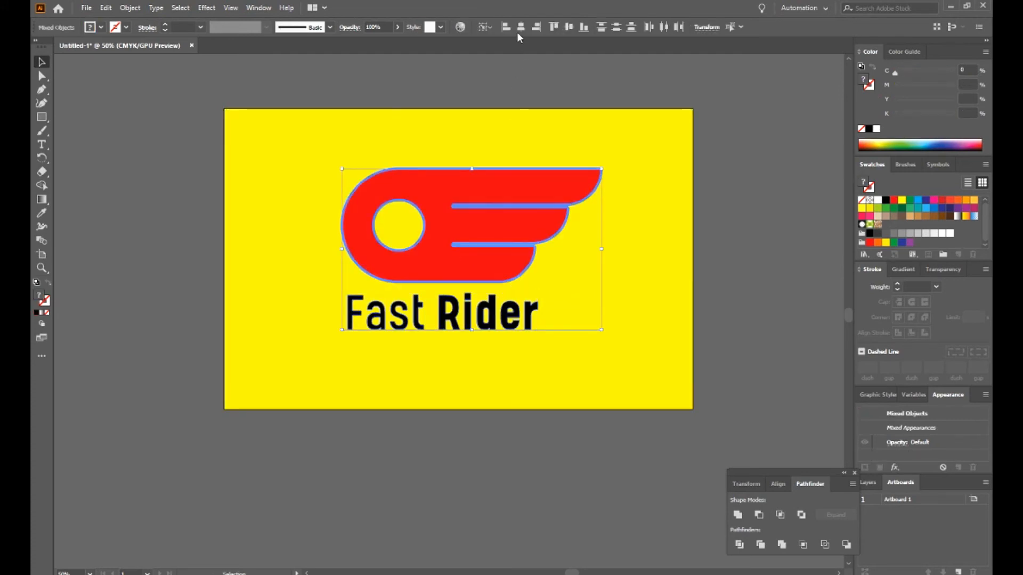
left_click(521, 27)
left_click(511, 58)
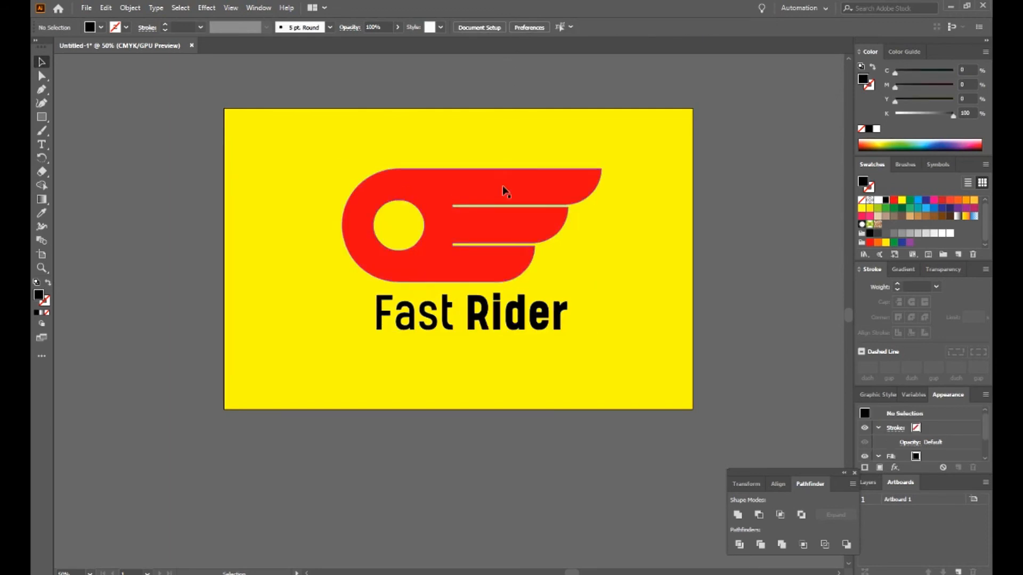
Ungroup the outlined "Fast Rider" text into separate letters
left_click(446, 309)
right_click(447, 309)
left_click(481, 404)
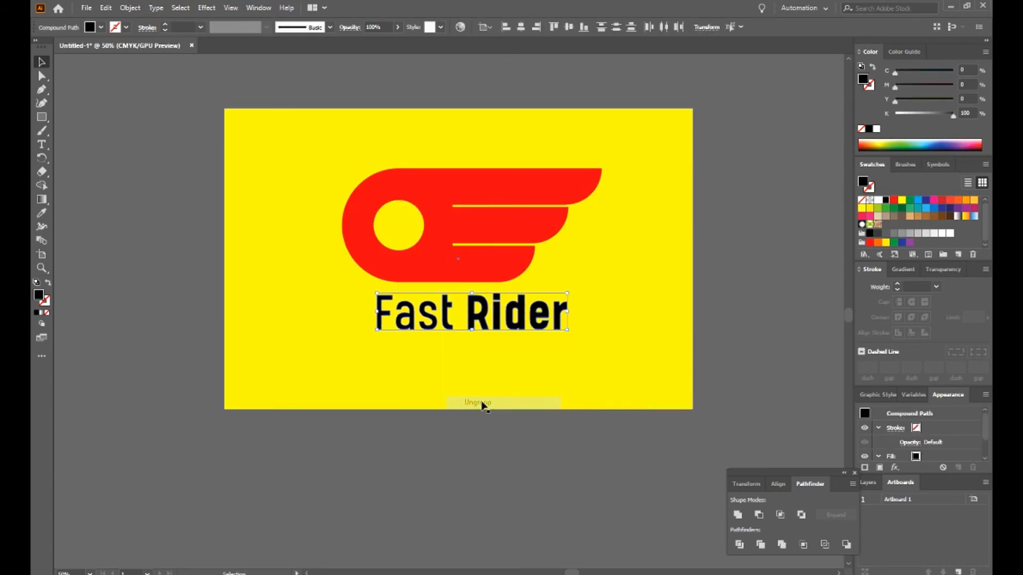
Unlock all objects, reselect only the two yellow background rectangles and lock them
left_click(481, 408)
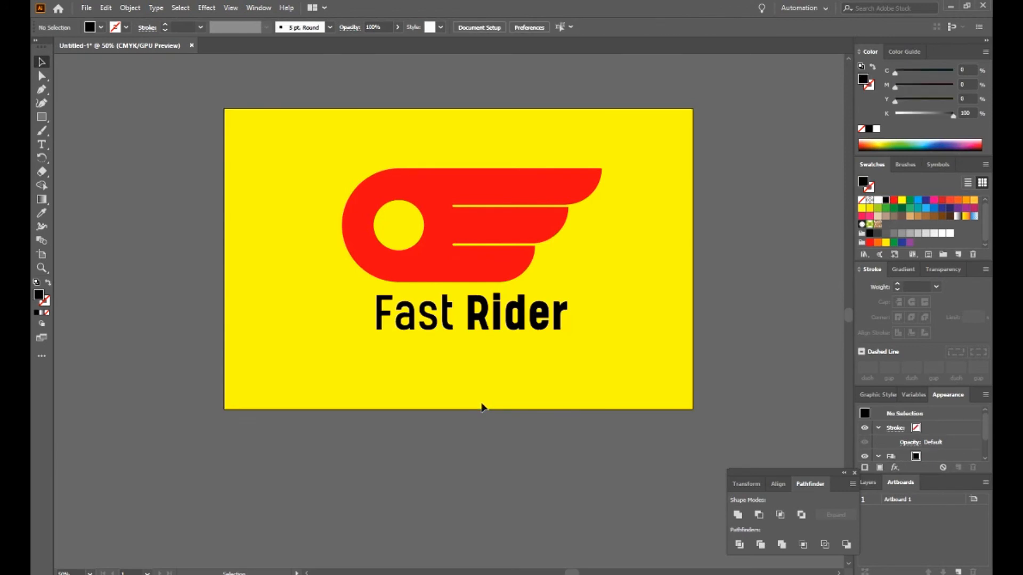
left_click_drag(585, 308, 501, 347)
key("ctrl+alt+2")
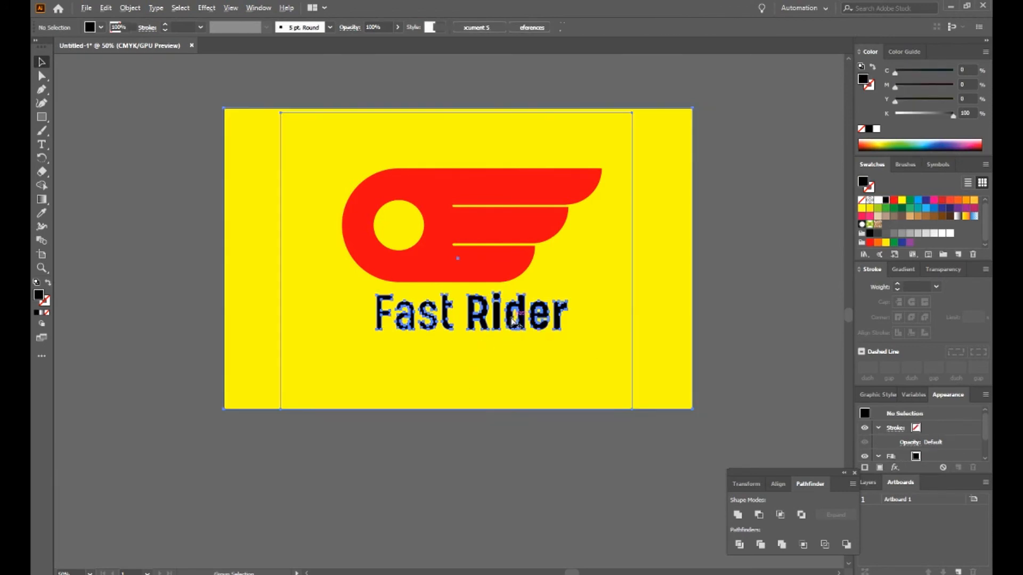
left_click(280, 414)
left_click(263, 399)
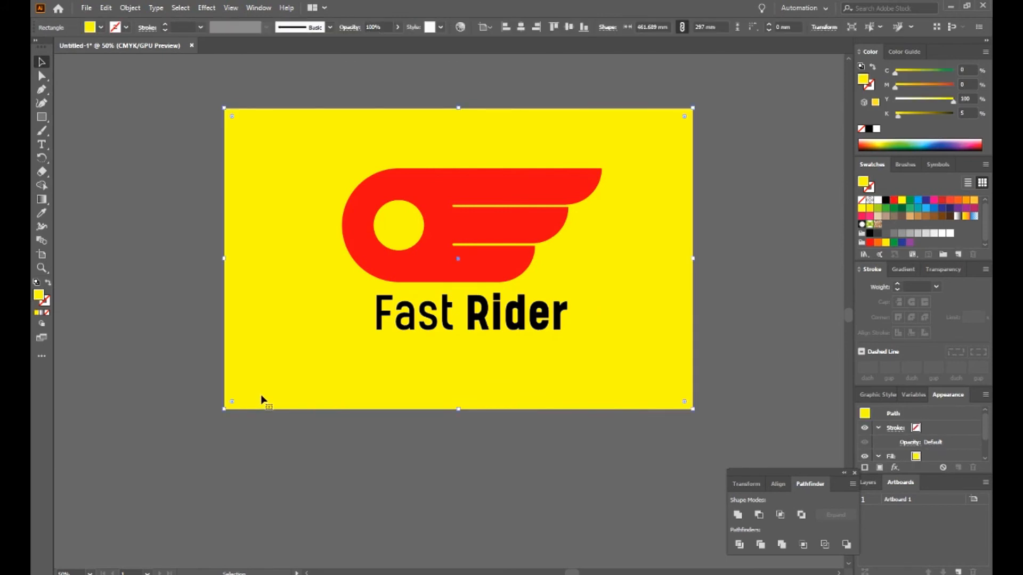
left_click(328, 380, "shift")
key("ctrl+2")
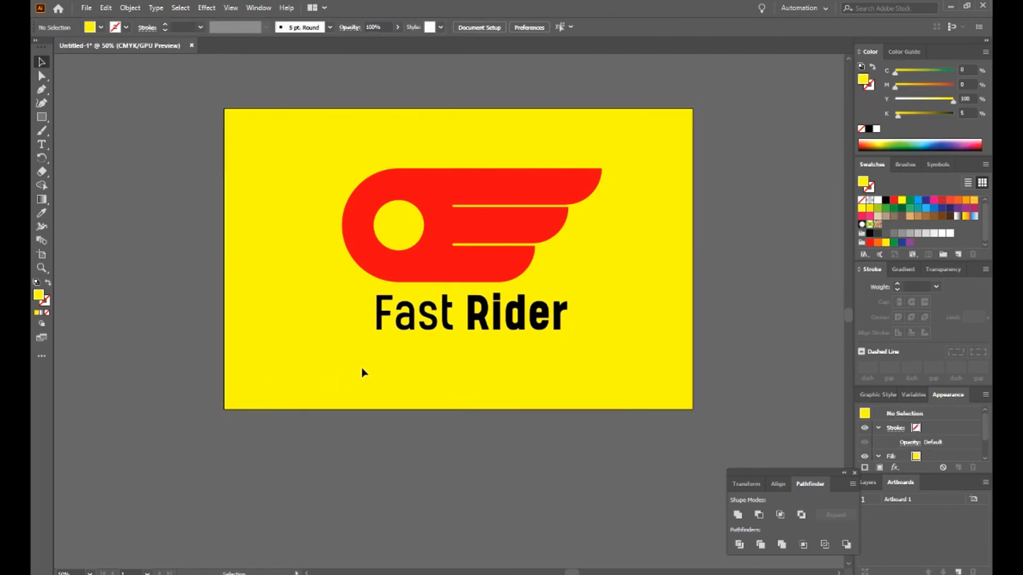
Group the letters of "Rider" into one object and the letters of "Fast" into another
left_click_drag(485, 356, 586, 315)
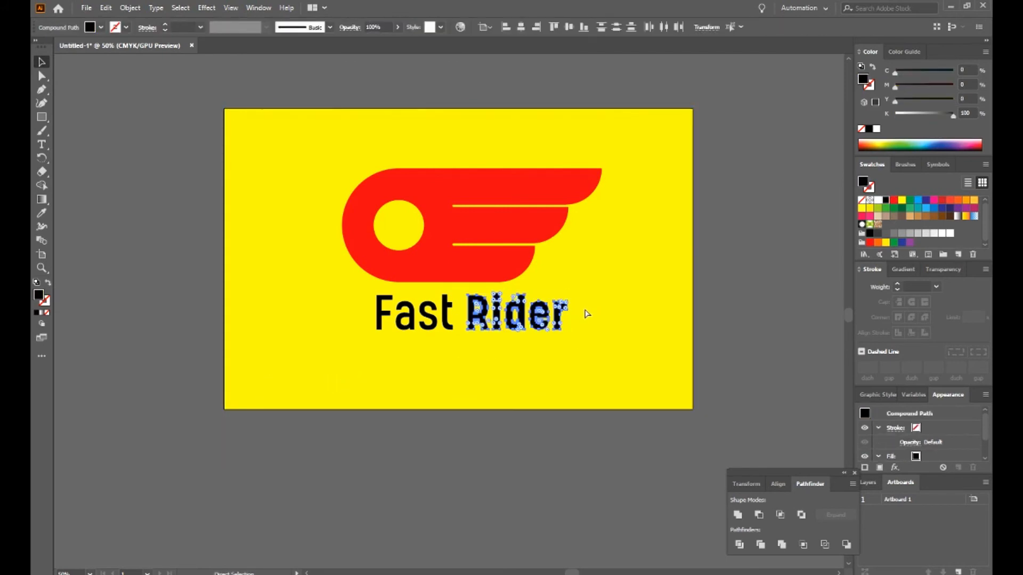
left_click(440, 375)
key("z")
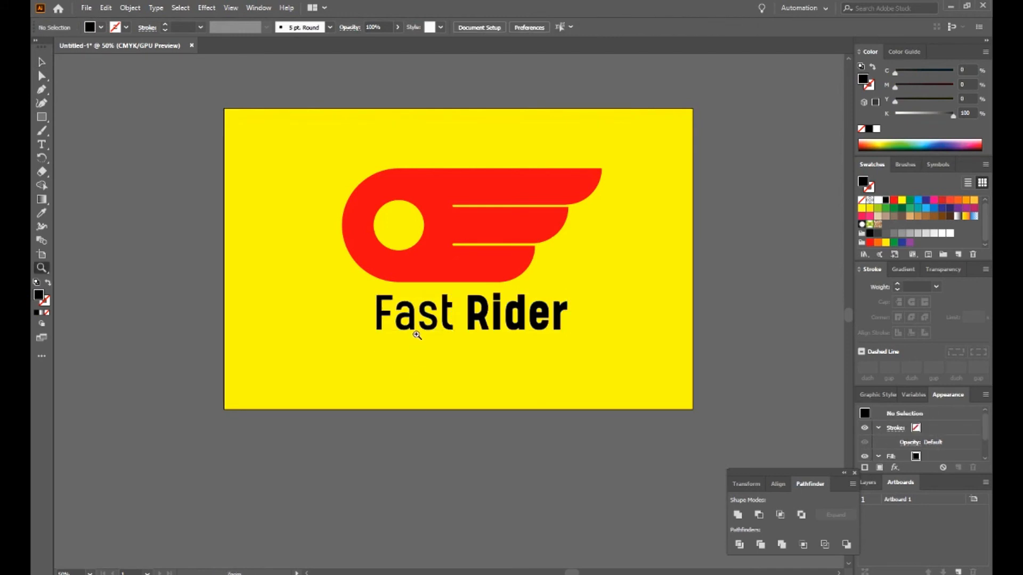
left_click_drag(322, 166, 271, 261)
key("v")
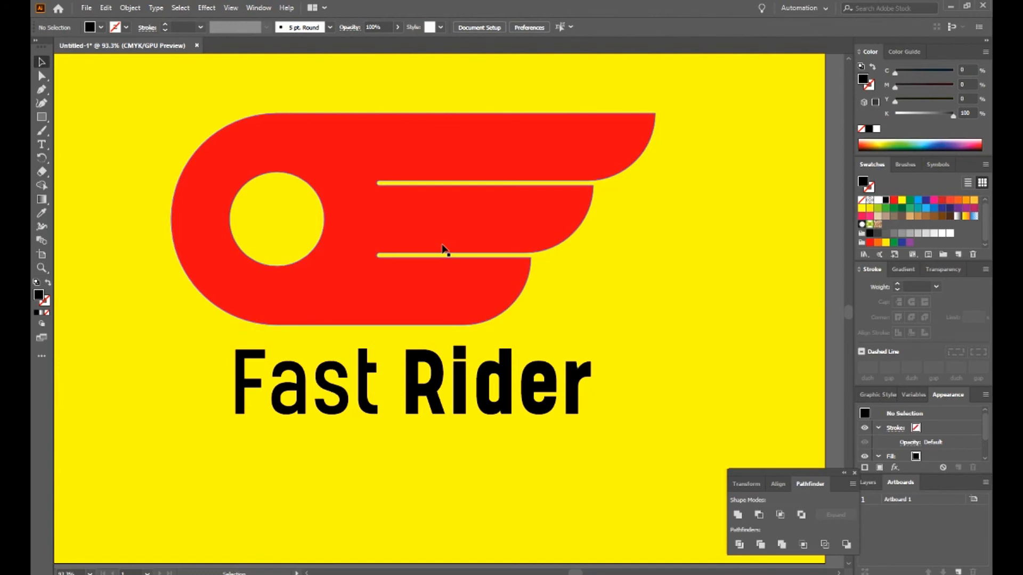
Colour the word "Rider" red by sampling the wing's fill with the Eyedropper
left_click(450, 352)
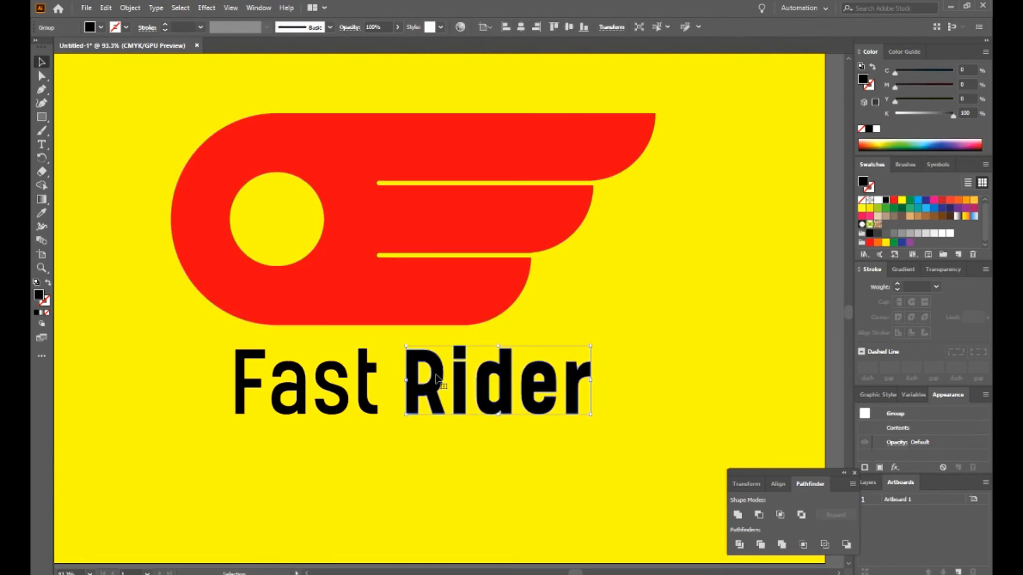
key("i")
left_click(447, 320)
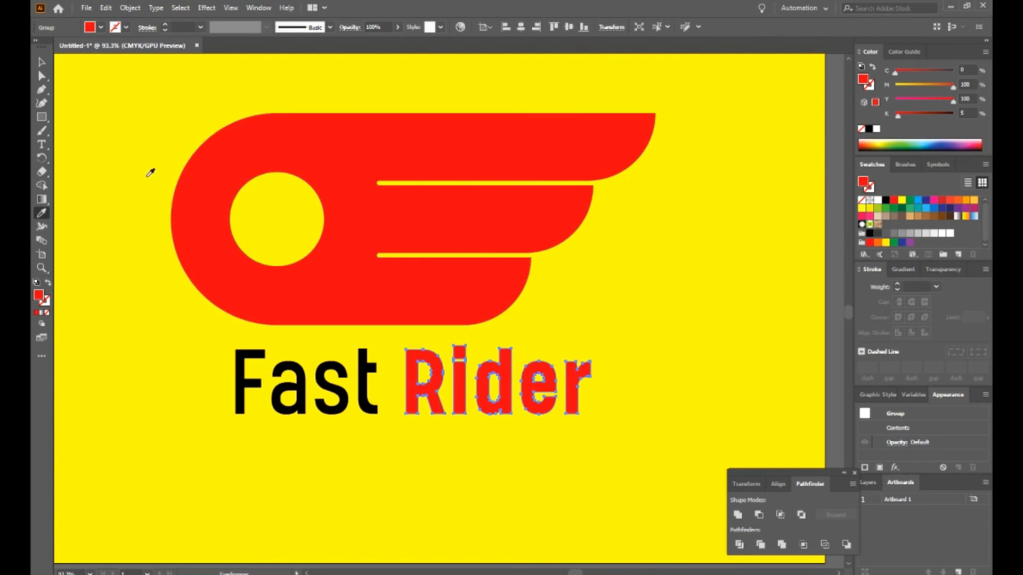
left_click(42, 62)
left_click(112, 162)
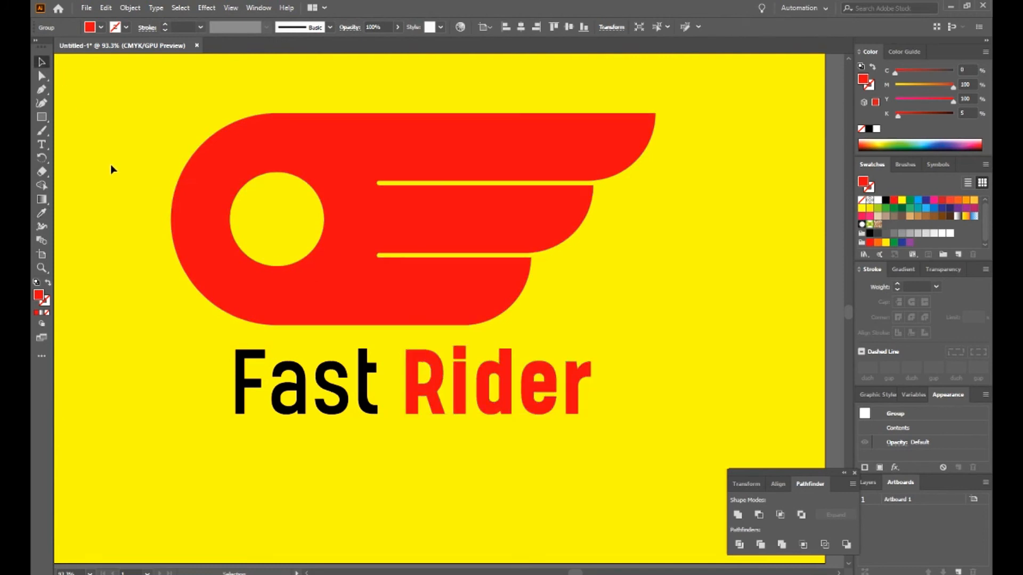
Ungroup both words, "Rider" and "Fast", into separate letters
left_click_drag(421, 322, 444, 324)
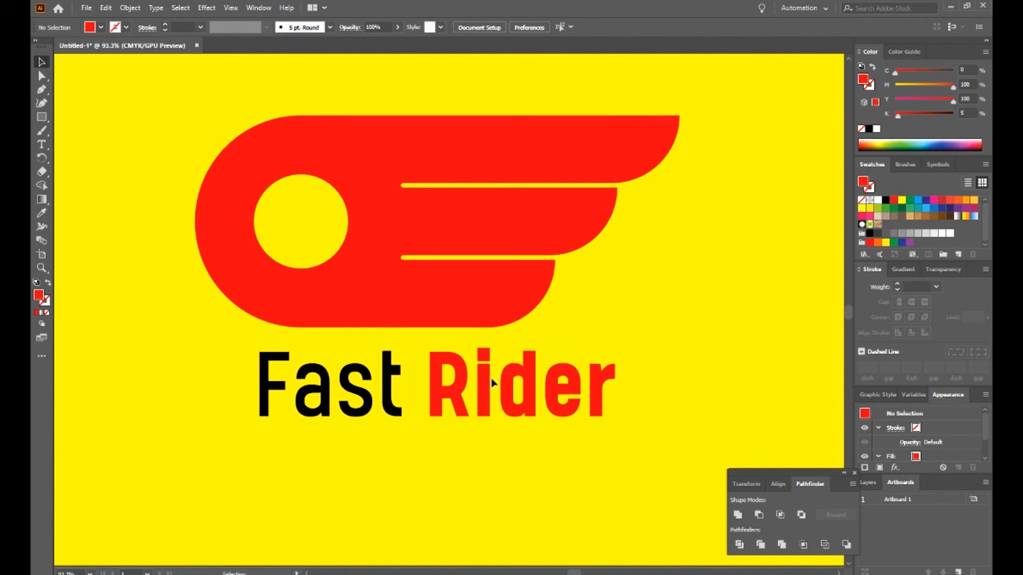
left_click(461, 388)
right_click(494, 424)
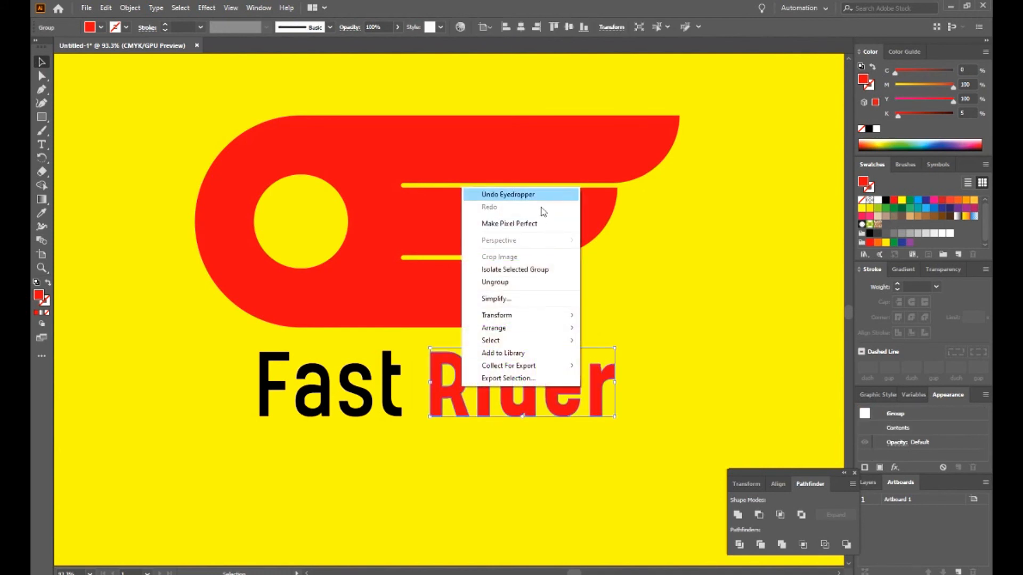
left_click(607, 320)
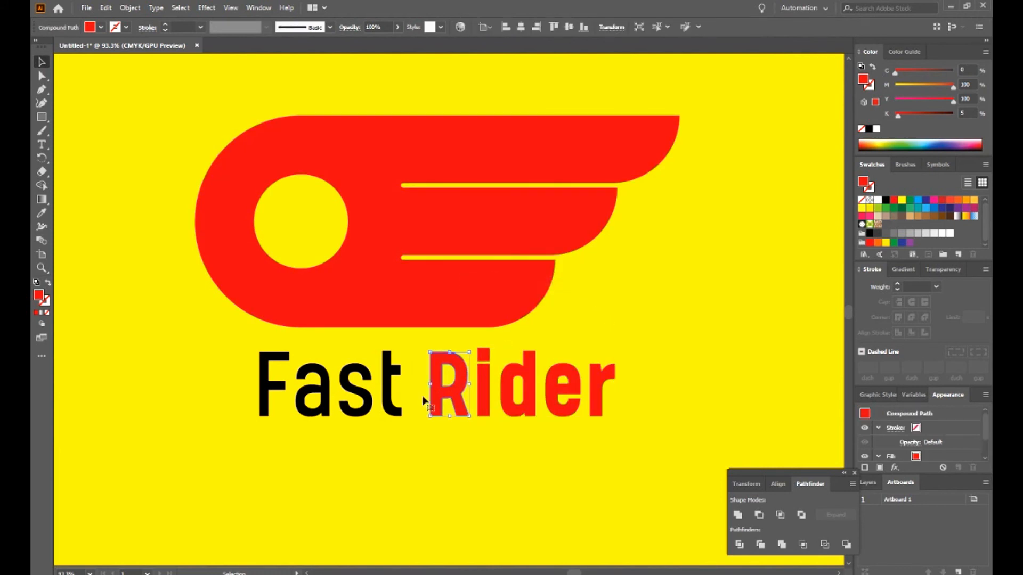
left_click(286, 388)
right_click(285, 385)
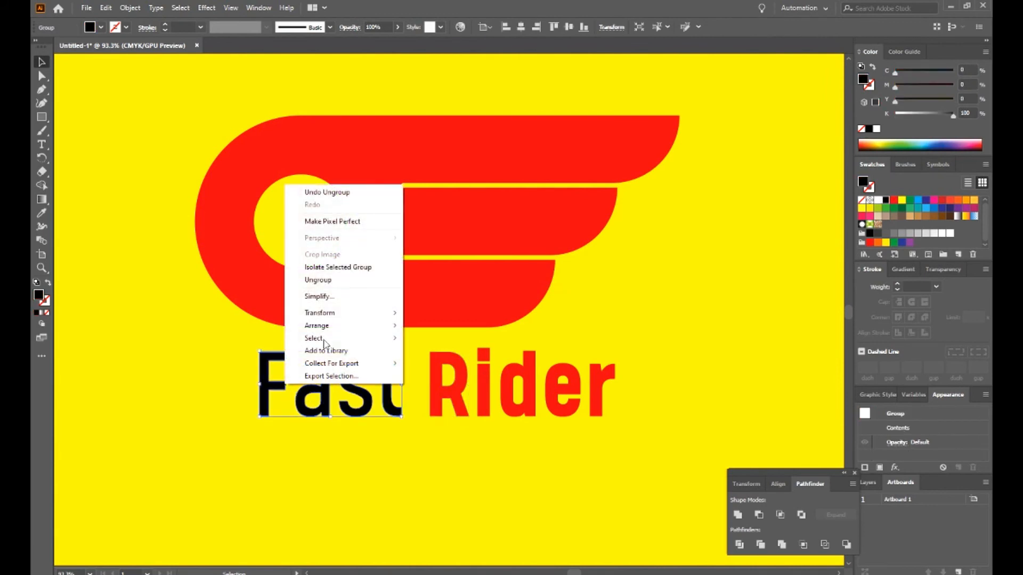
left_click(330, 280)
left_click(242, 366)
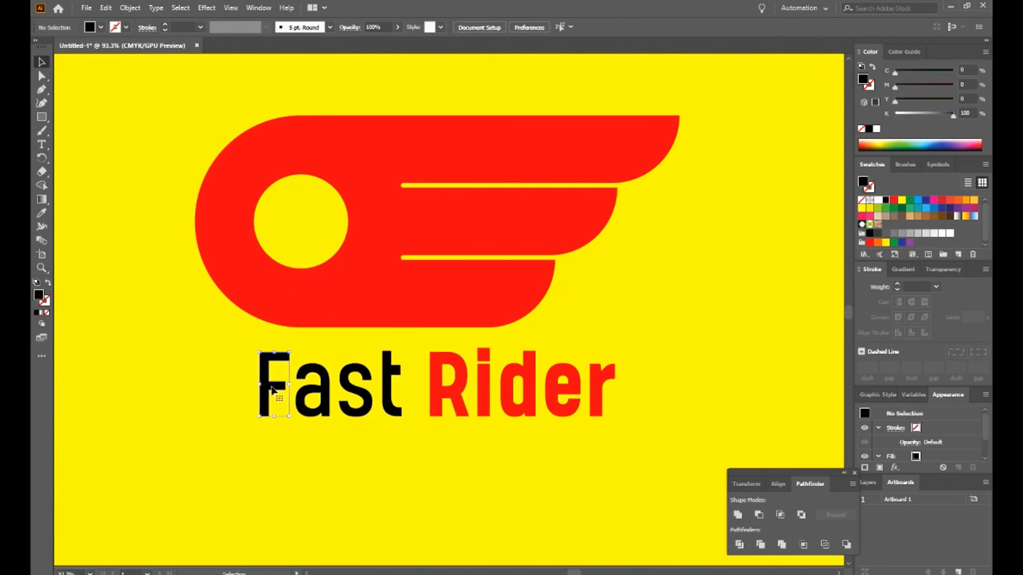
Colour the "F" of "Fast" red by sampling the wing's fill with the Eyedropper
left_click(270, 393)
key("i")
left_click(339, 301)
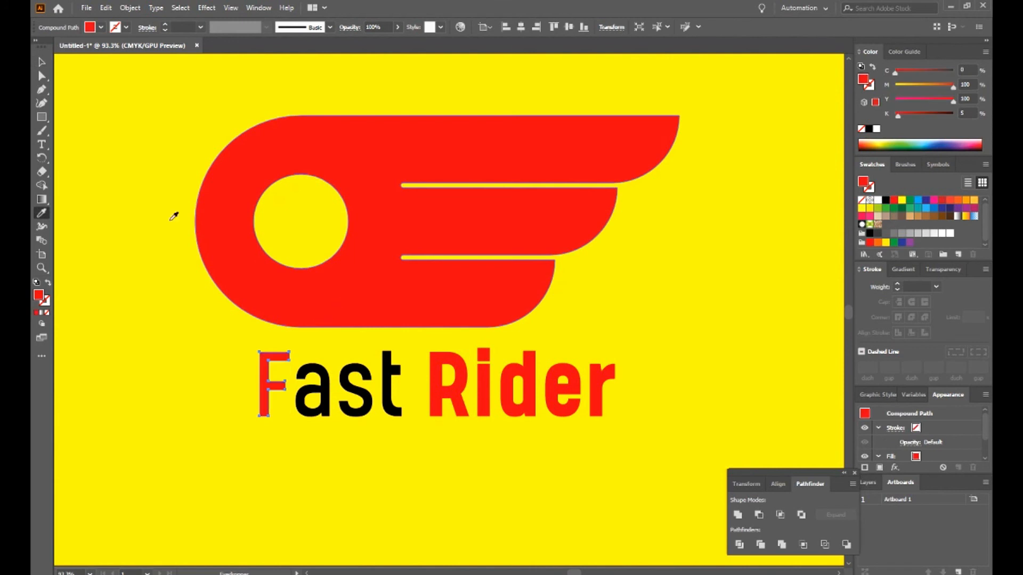
key("v")
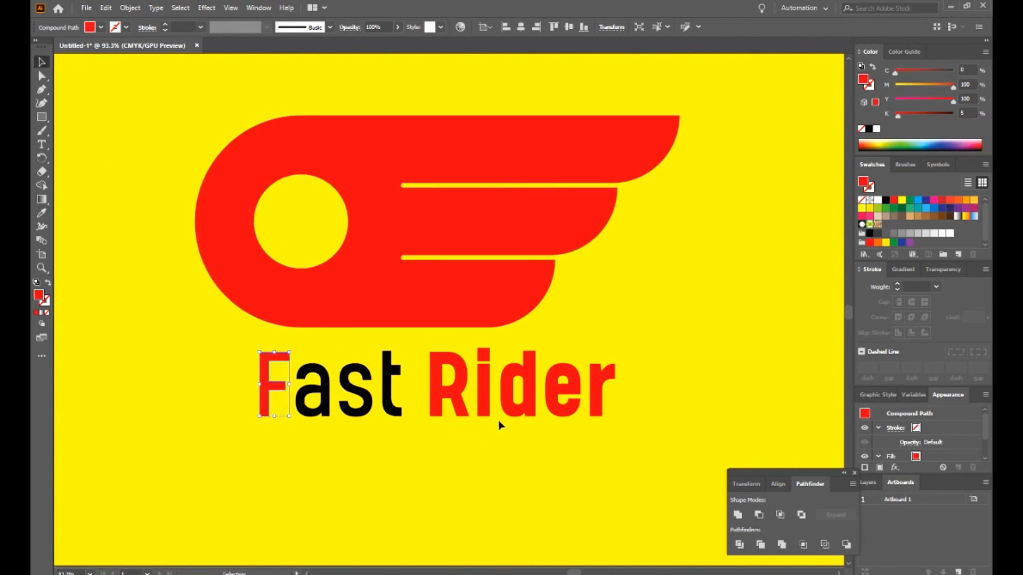
Colour the letters "ider" black by sampling a black letter of "Fast", leaving the "R" red
left_click(591, 393)
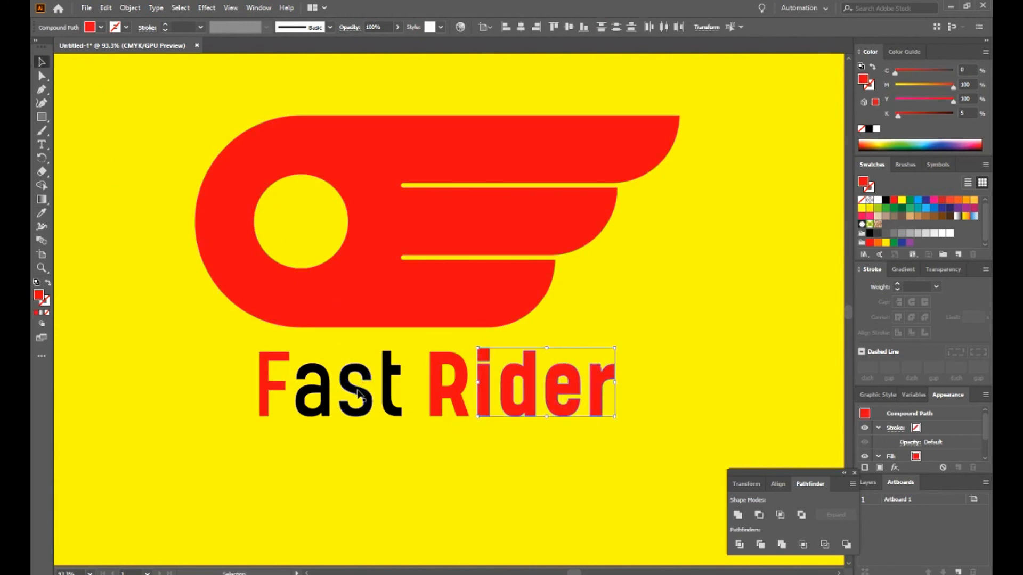
key("i")
left_click(358, 395)
left_click(42, 63)
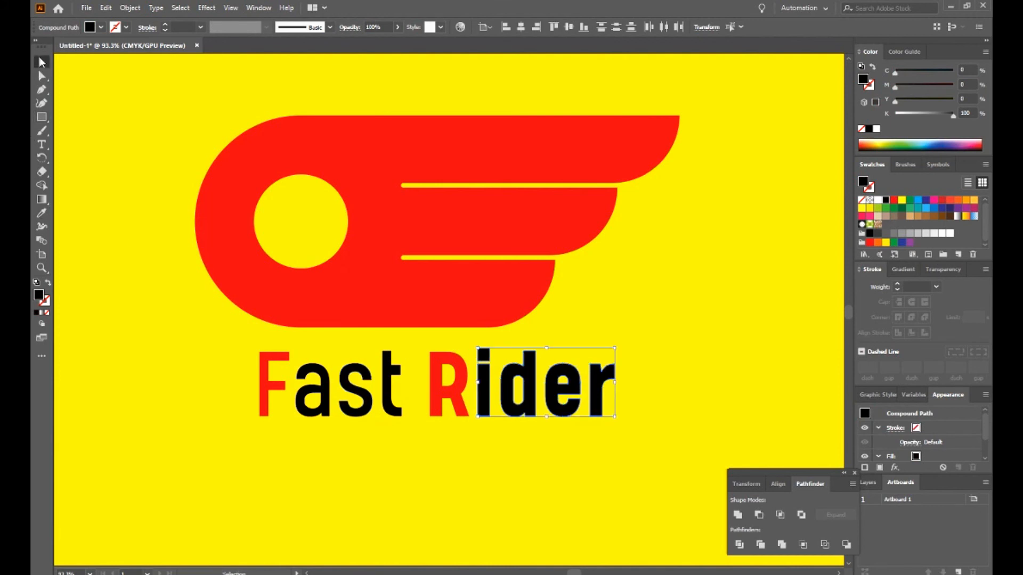
left_click(77, 124)
Place copies of the red "F" and "R" side by side inside the wing's yellow circle
key("space")
left_click_drag(562, 354, 586, 371)
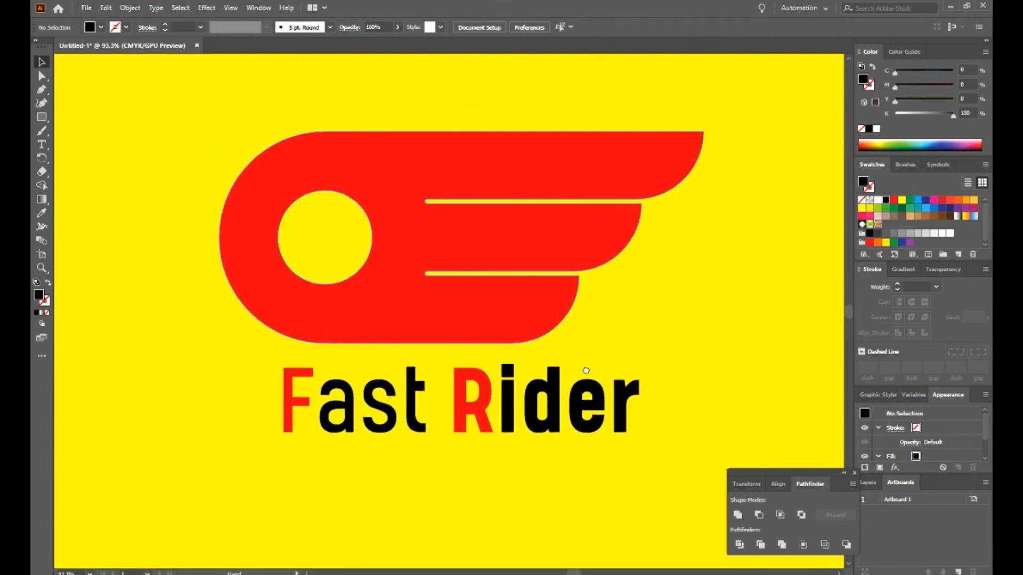
left_click(300, 415)
left_click(462, 421, "shift")
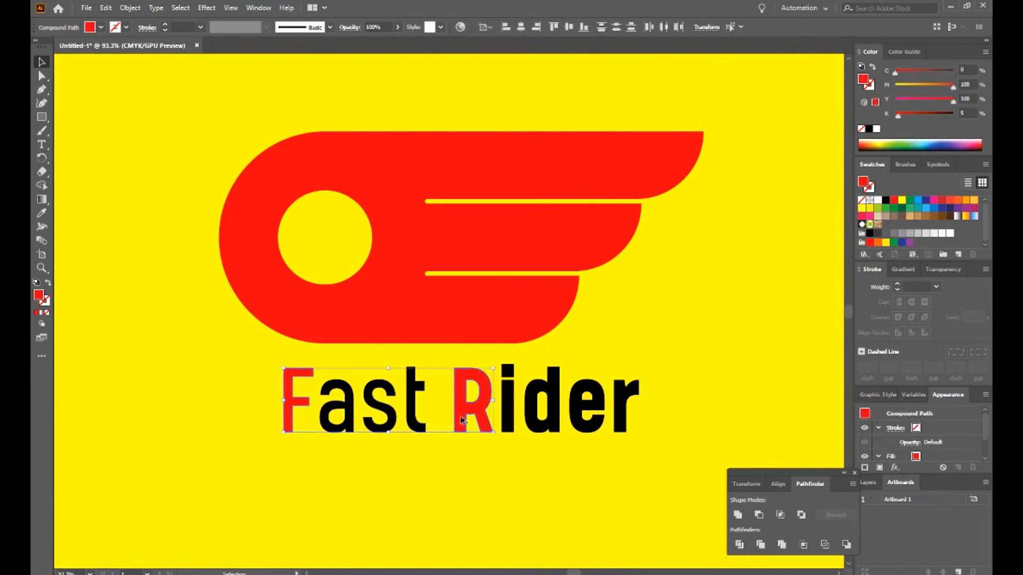
left_click_drag(463, 422, 343, 260)
left_click(562, 341)
key("z")
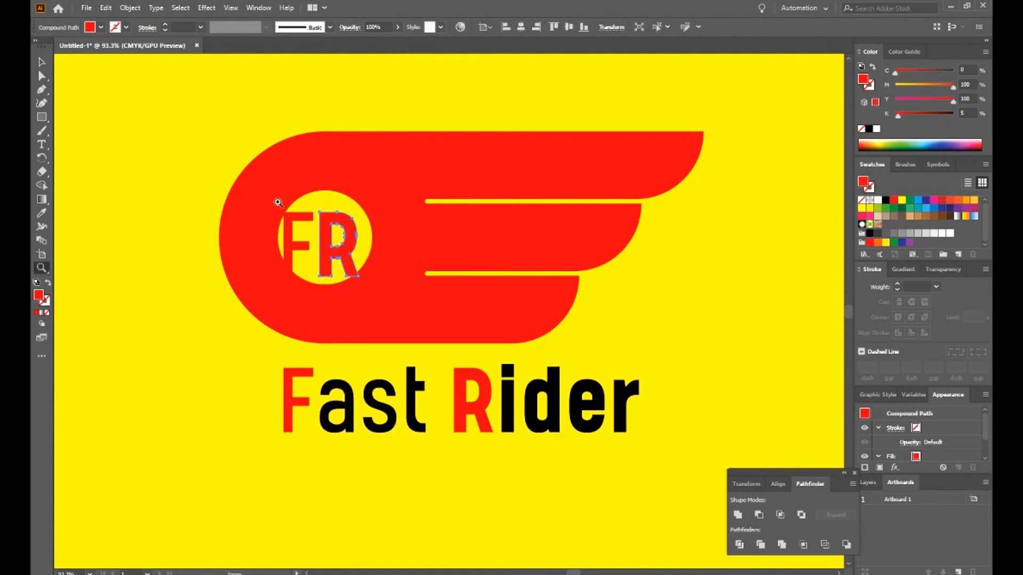
left_click_drag(279, 202, 320, 223)
left_click(42, 61)
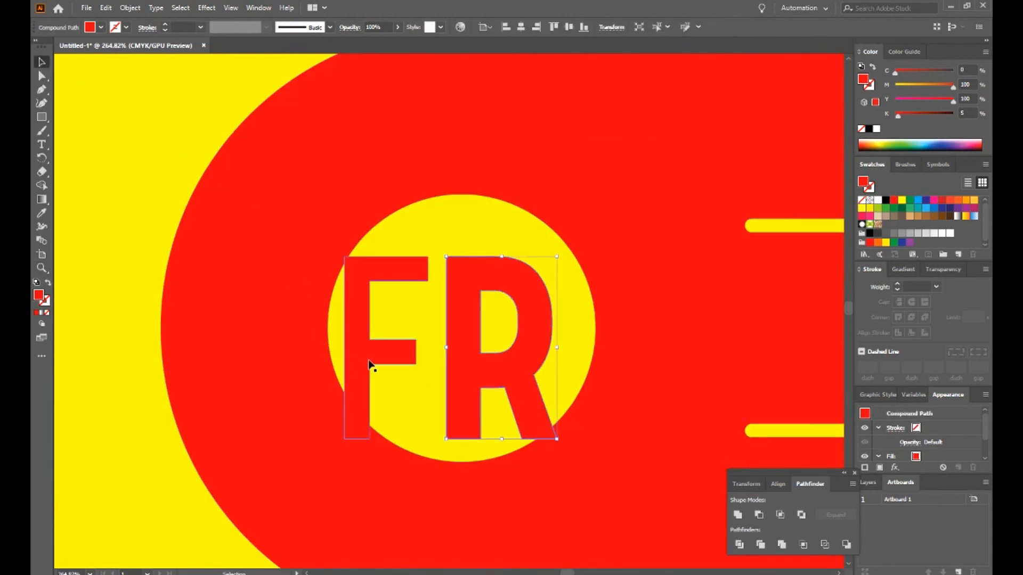
Remove the "F" copy from the yellow circle and centre the remaining "R" in it
left_click_drag(369, 364, 422, 366)
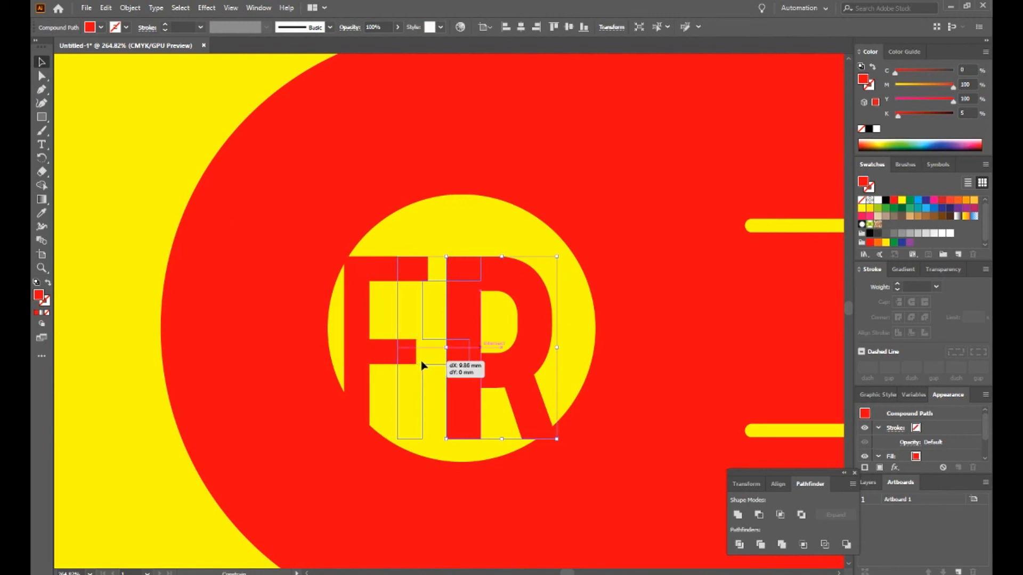
left_click_drag(422, 365, 422, 365)
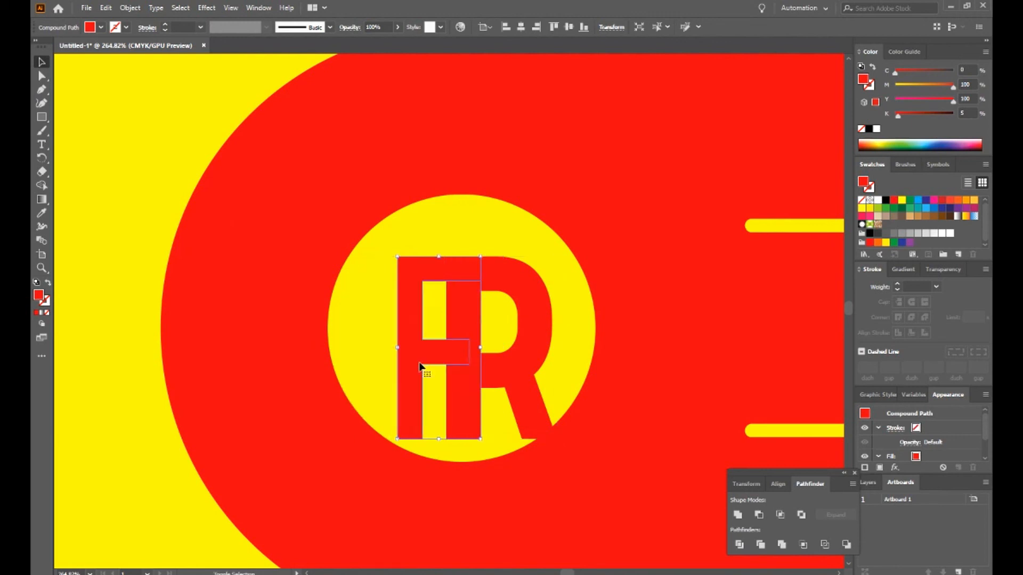
key("Delete")
left_click_drag(483, 374, 451, 354)
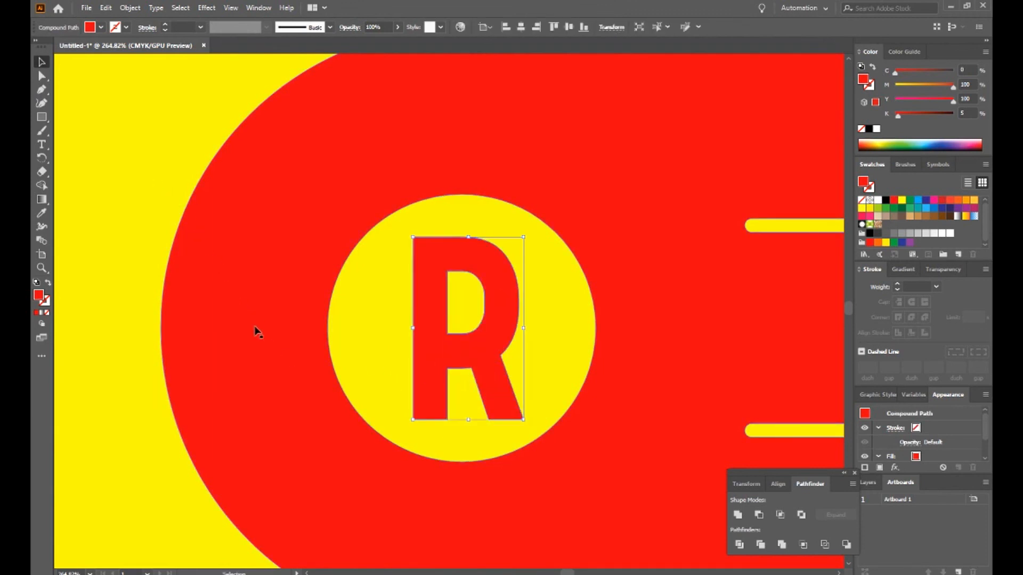
key("ctrl+shift+a")
Draw a vertical 4 pt black line through the circle's "R", from just above the letter to just below its bowl
key("z")
left_click_drag(425, 235, 530, 368)
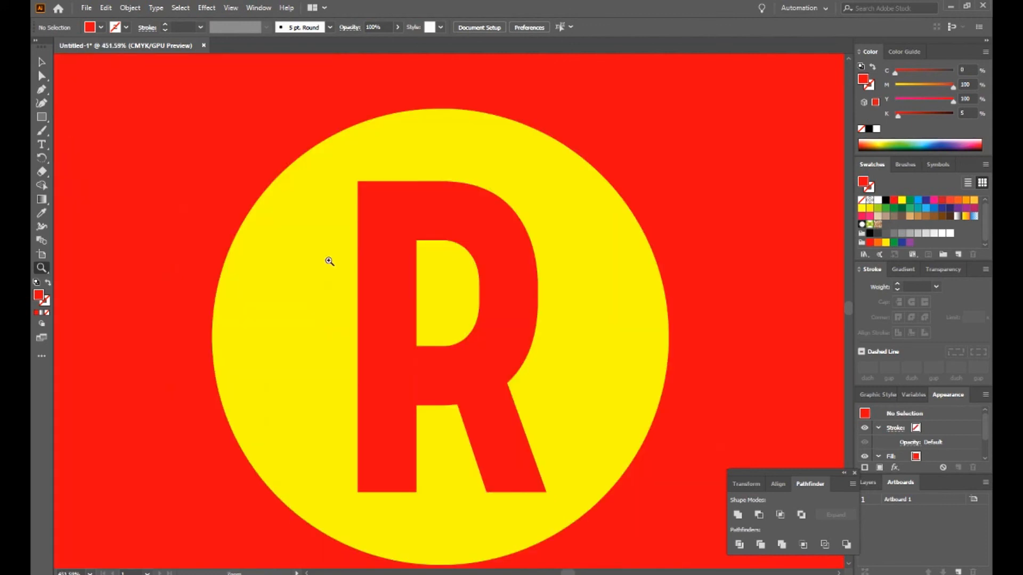
key("v")
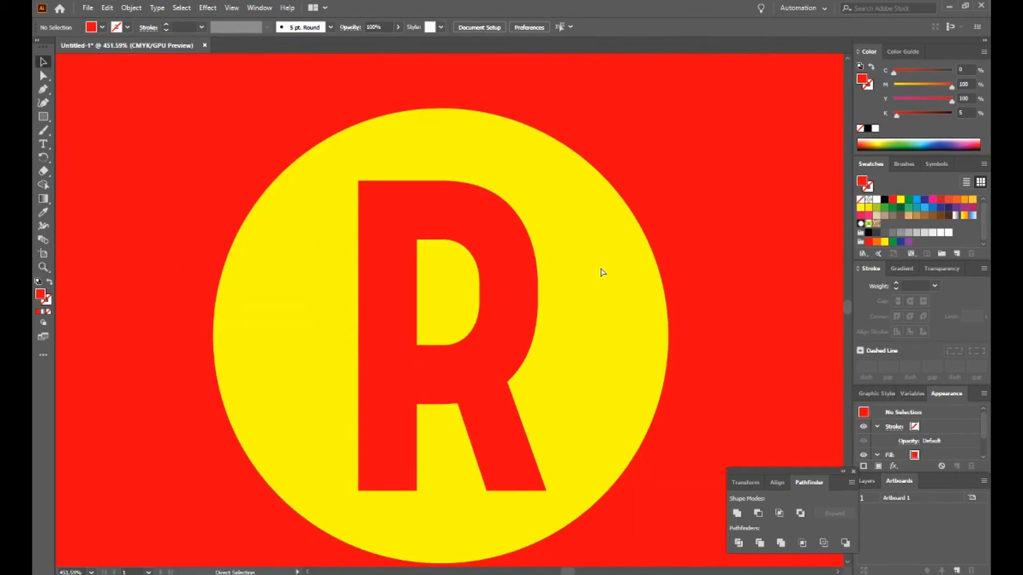
key("ctrl+z")
left_click(601, 269)
left_click(441, 176)
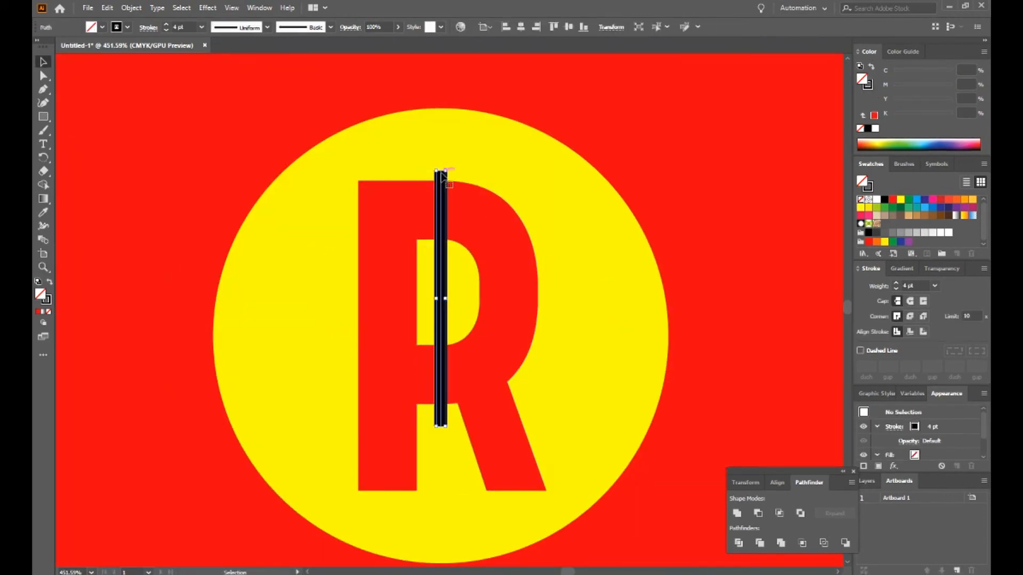
Give the vertical line the circle's sampled yellow as both fill and stroke
key("i")
left_click(524, 184)
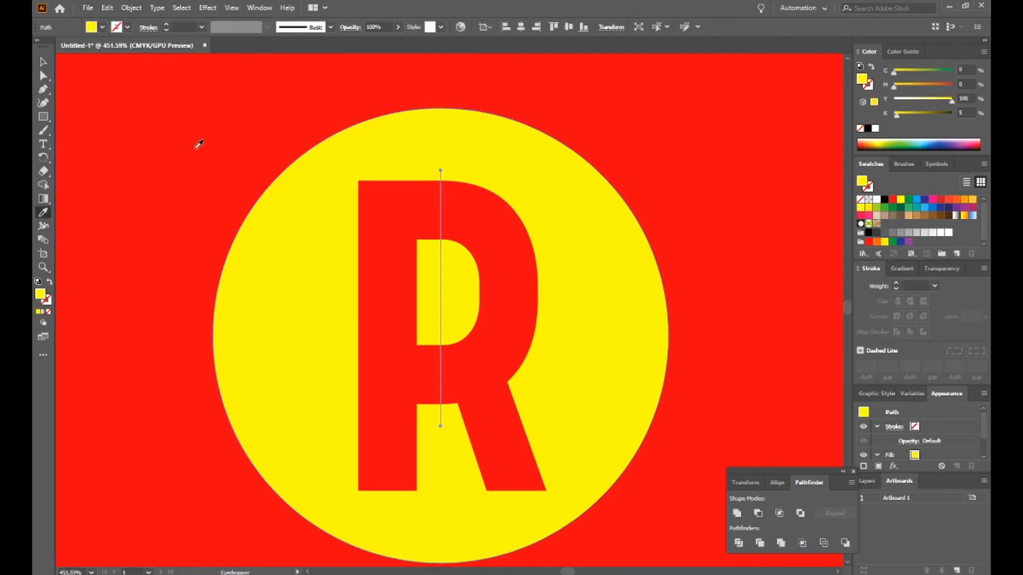
key("v")
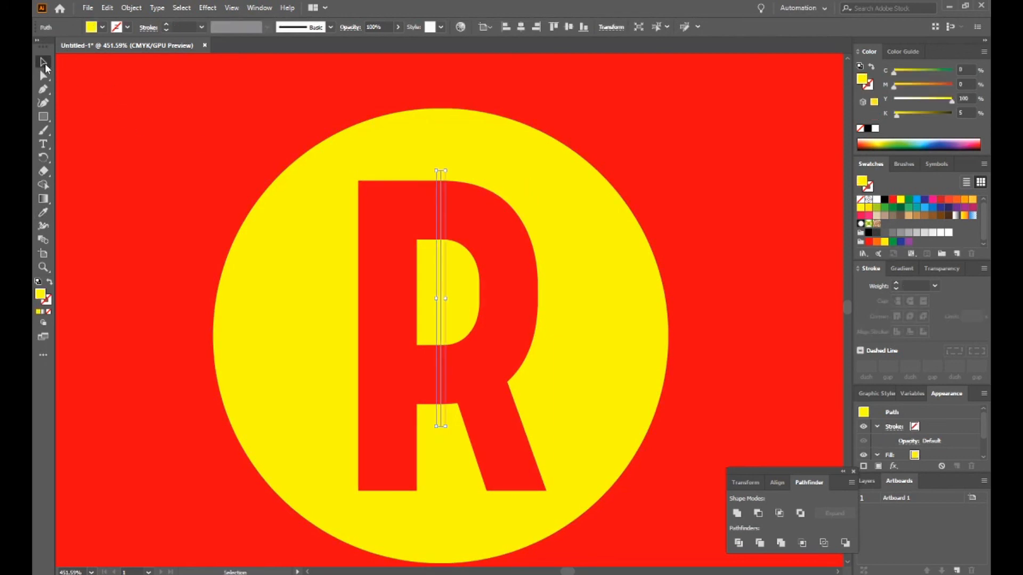
left_click(870, 89)
left_click(874, 115)
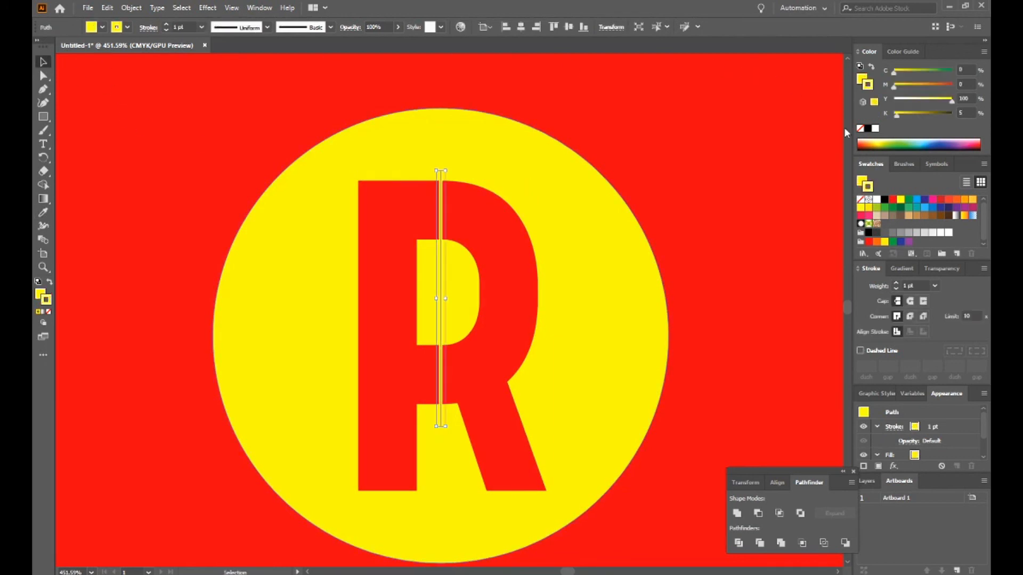
Set the yellow line's stroke weight to 5 pt
left_click(897, 283)
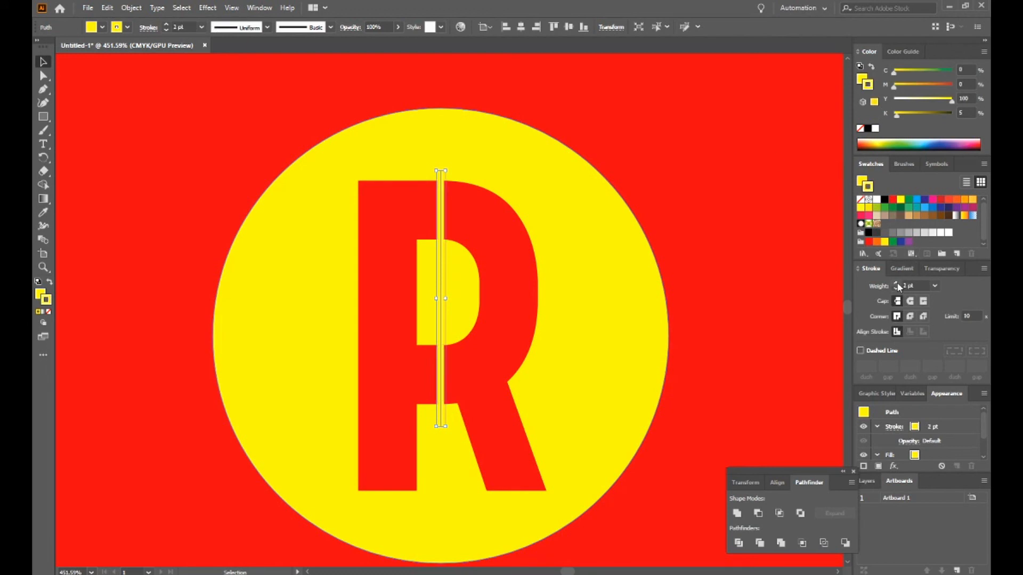
left_click(897, 284)
left_click(897, 283)
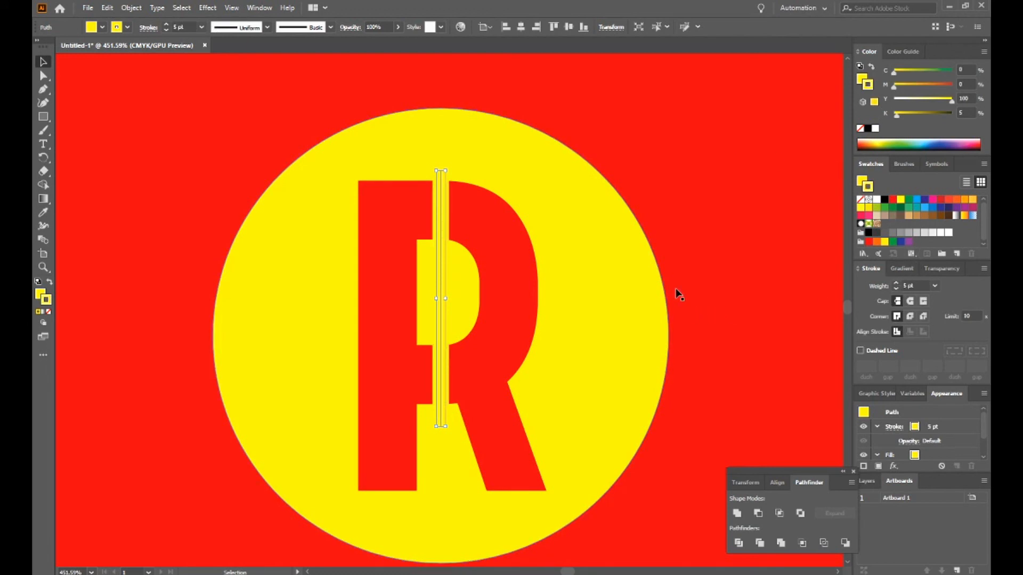
left_click(619, 313)
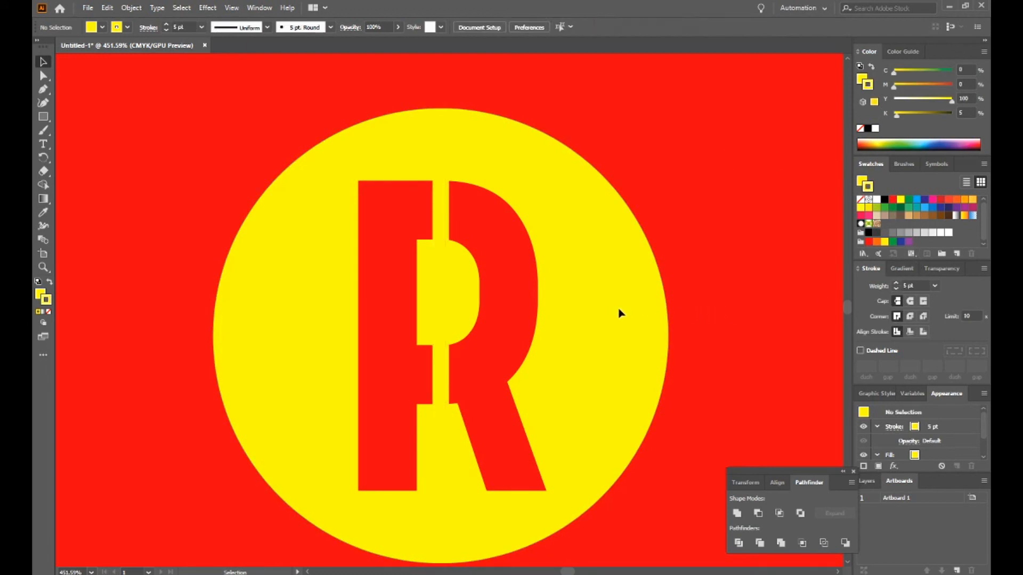
Increase the stroke weight of the yellow vertical line splitting the circle's "R" to 6 pt and deselect it
left_click(437, 246)
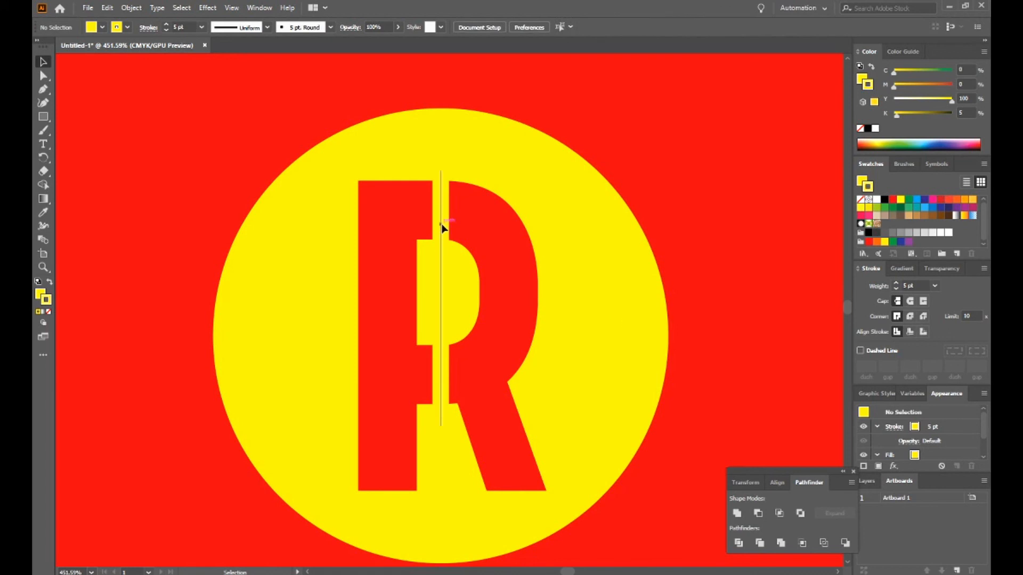
left_click(896, 284)
left_click(640, 307)
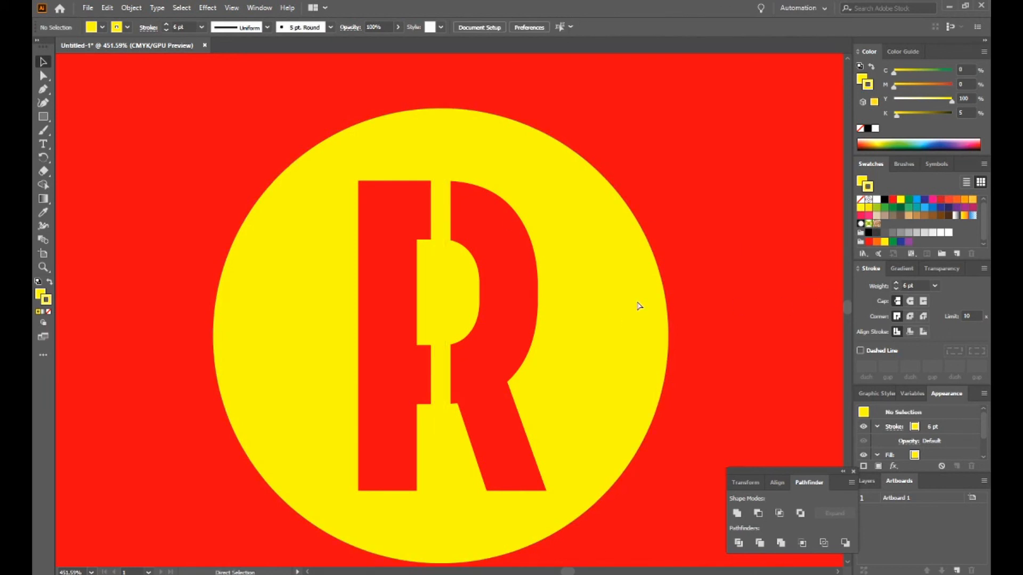
Examine the complete winged-wheel logo and "Fast Rider" name on the artboard with all panels hidden, ending at 100% zoom
key("ctrl+minus")
key("ctrl+minus")
key("ctrl+minus")
key("ctrl+minus")
key("ctrl+minus")
key("ctrl+minus")
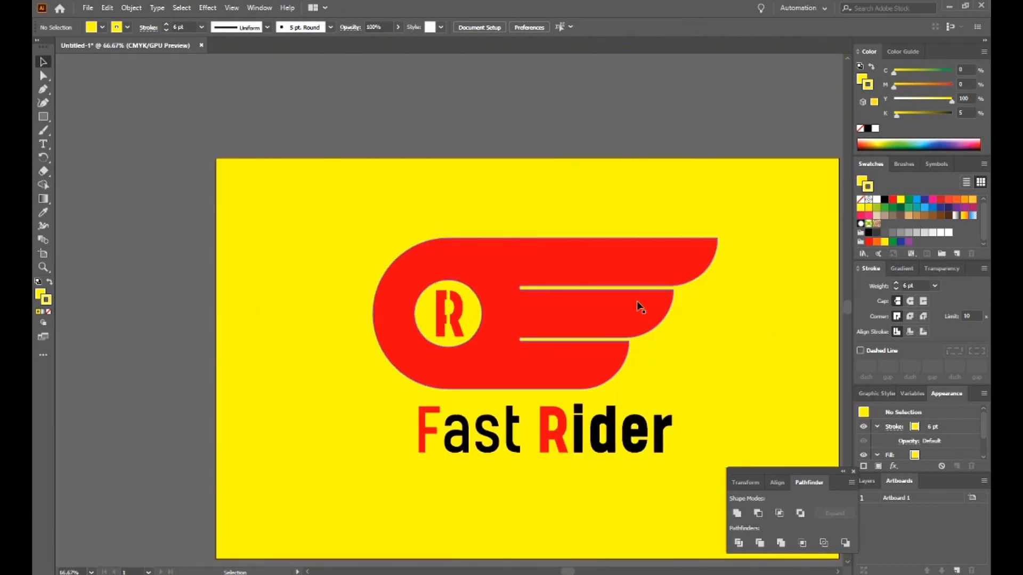
left_click_drag(638, 302, 587, 264)
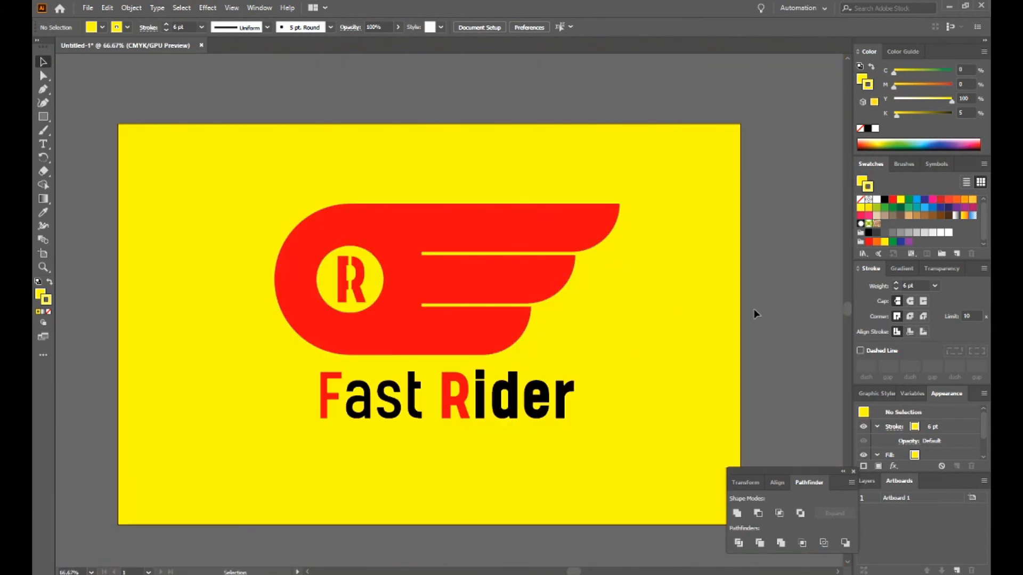
key("Tab")
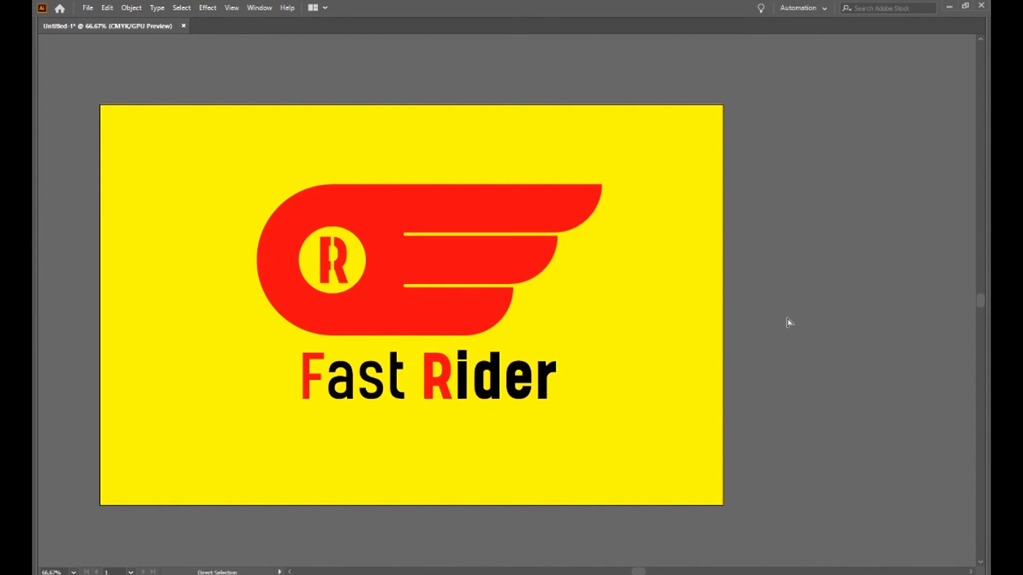
key("ctrl+1")
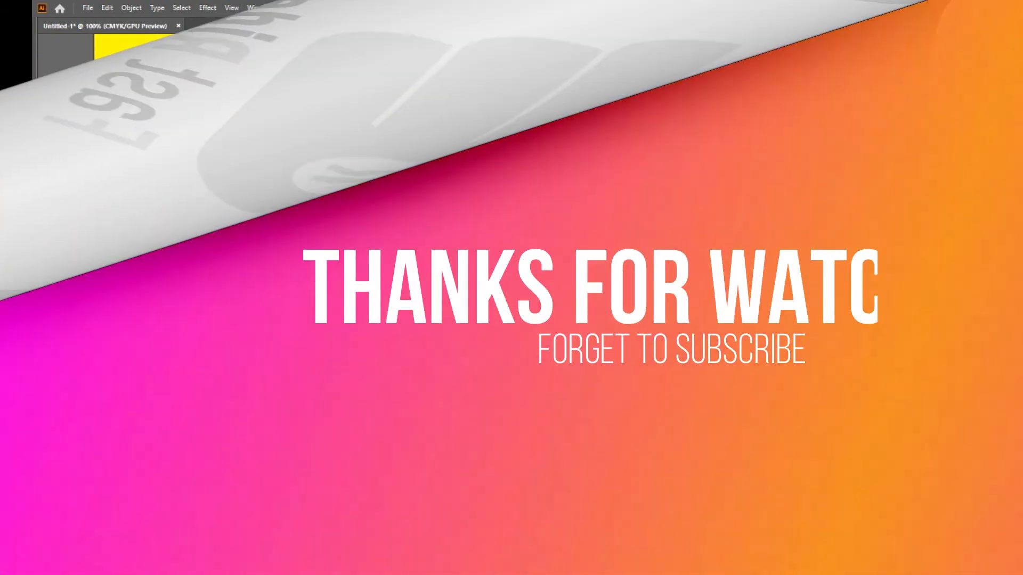